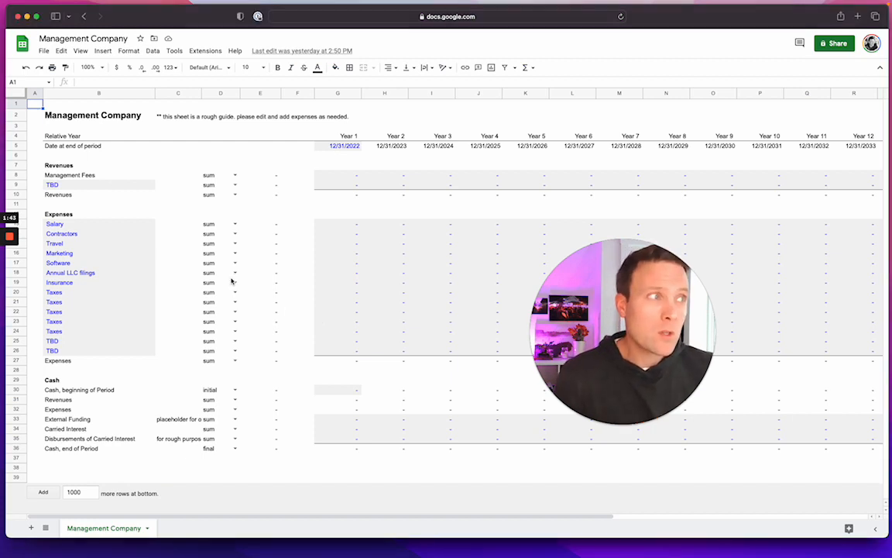
click(59, 175)
drag(57, 165, 70, 292)
click(74, 216)
click(35, 175)
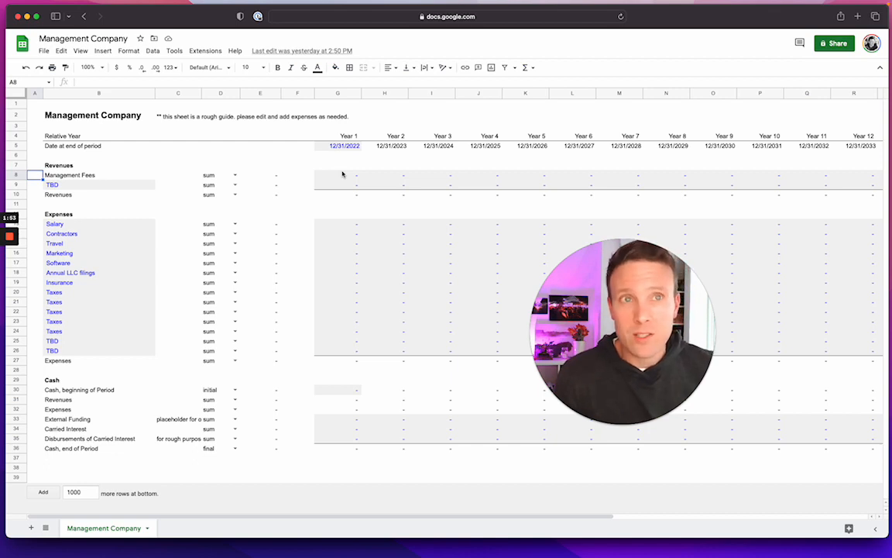
drag(343, 174, 435, 176)
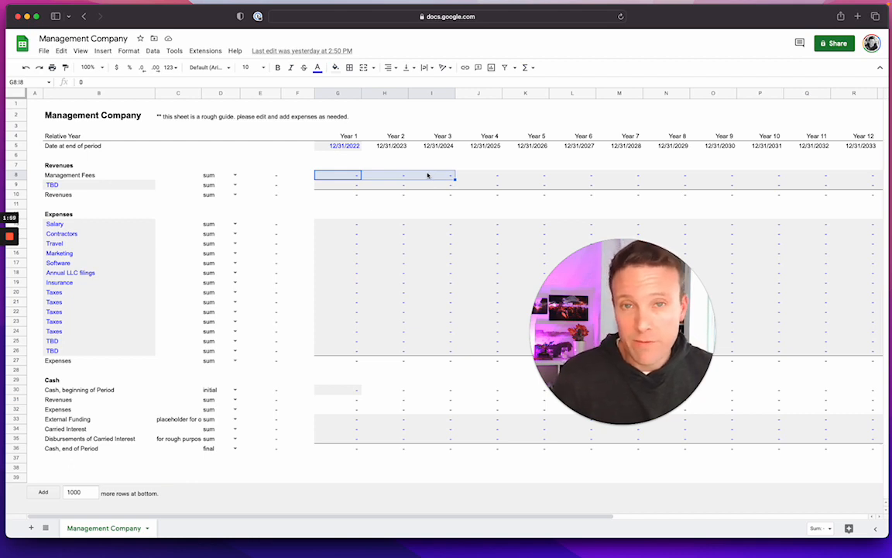
click(229, 175)
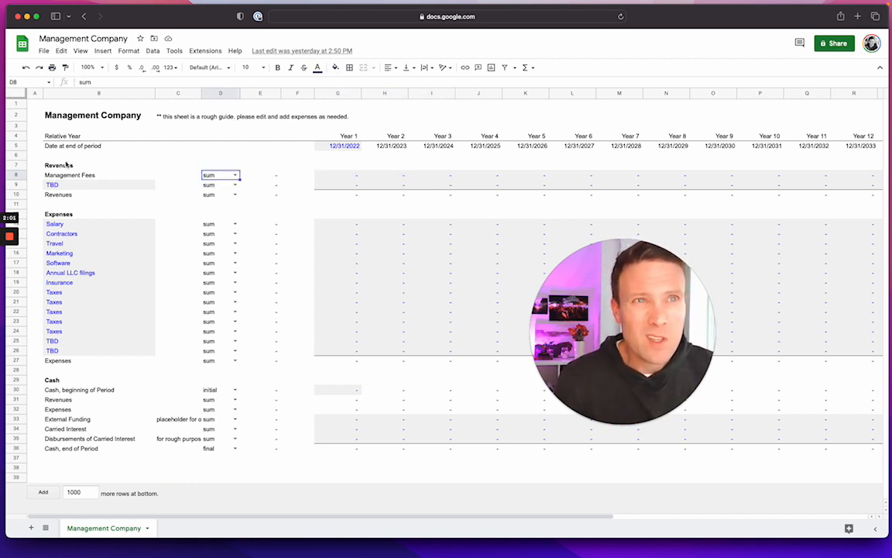
Insert three blank rows above the Revenues heading.
drag(16, 165, 21, 185)
right_click(21, 184)
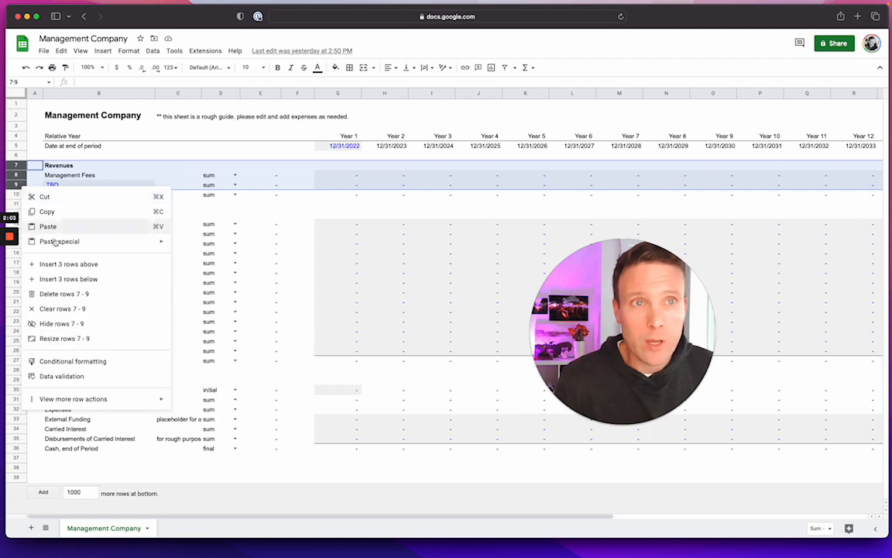
click(60, 263)
Enter the row label "Fund Committed Capital" in cell B7.
click(68, 167)
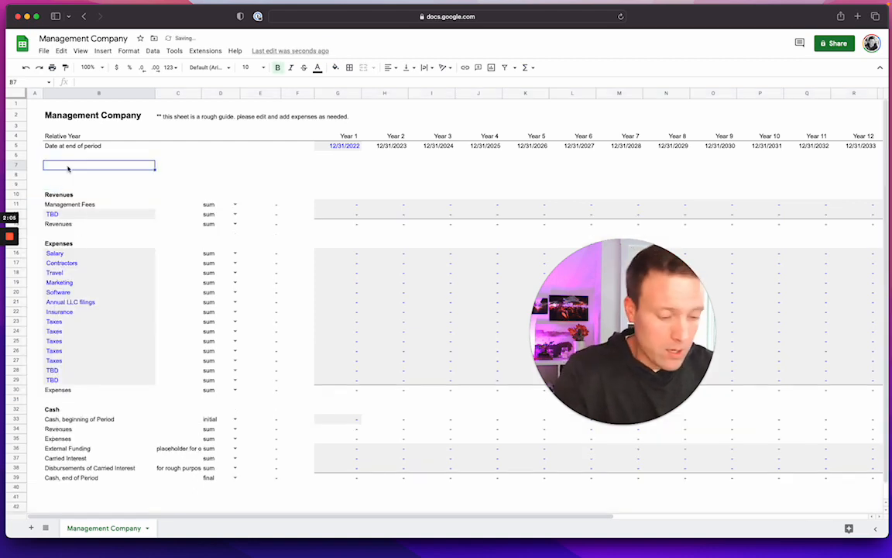
text(Fun)
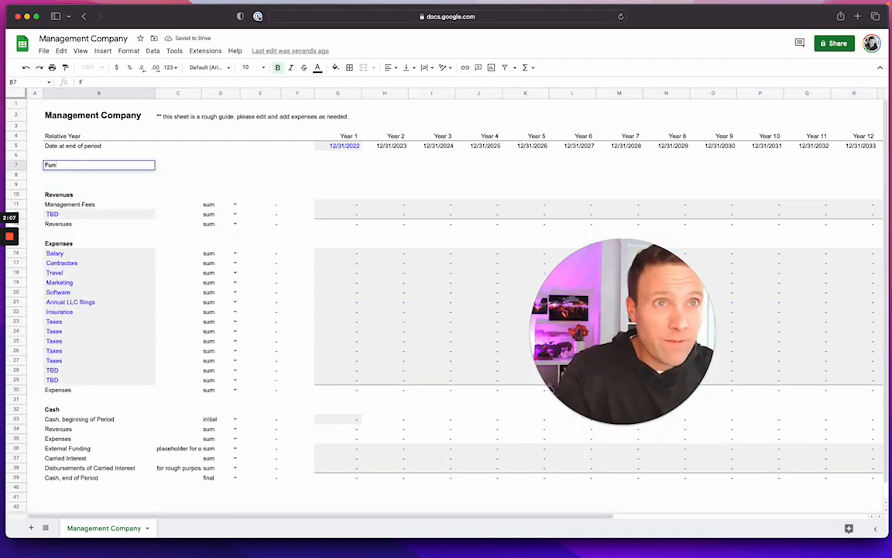
text(d Commit)
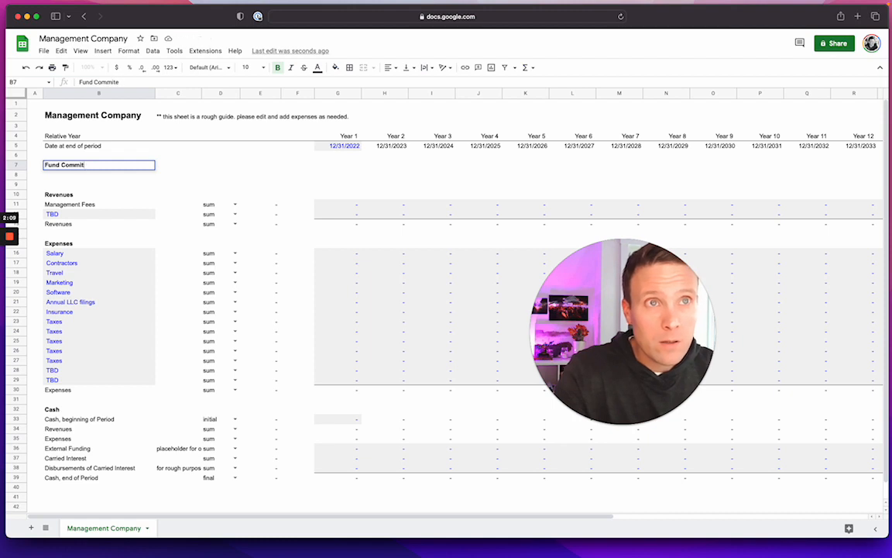
text(ted CApita)
key(BackSpace)
key(BackSpace)
key(BackSpace)
key(BackSpace)
key(BackSpace)
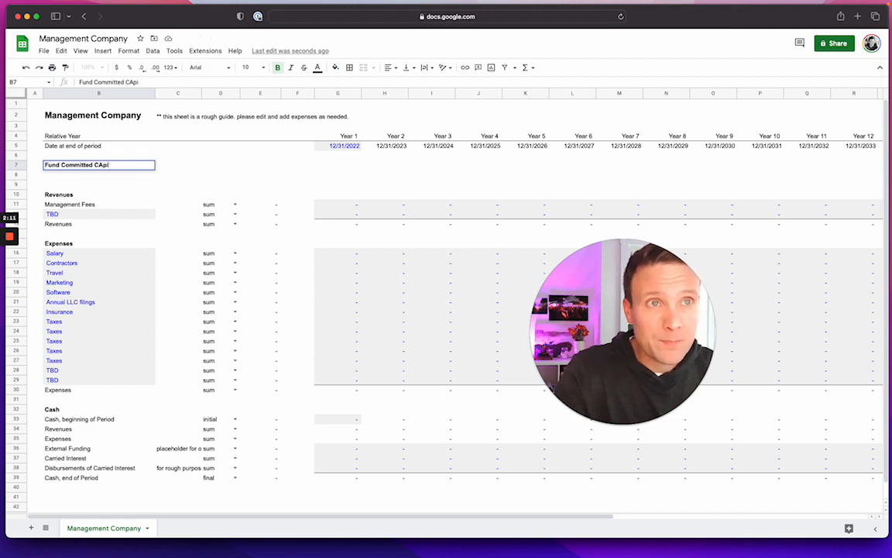
text(aipta)
key(BackSpace)
key(BackSpace)
key(BackSpace)
key(BackSpace)
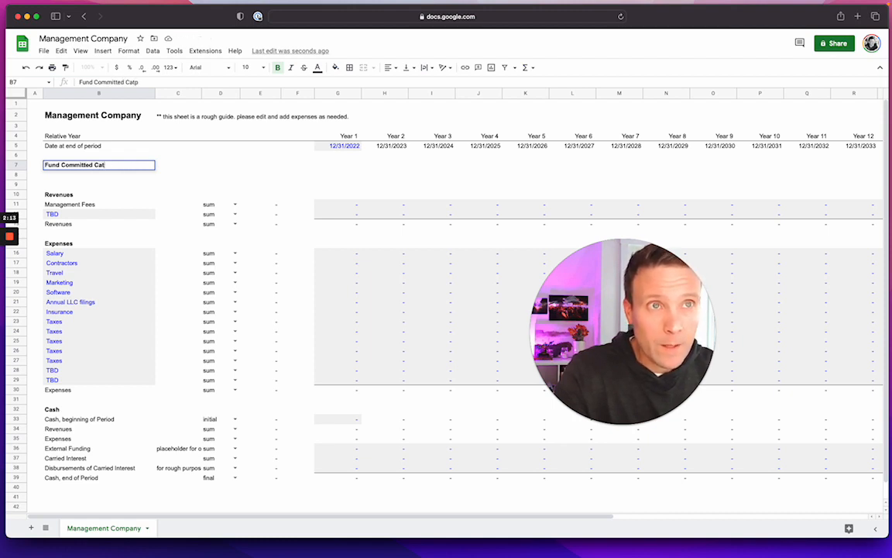
text(pital)
key(Return)
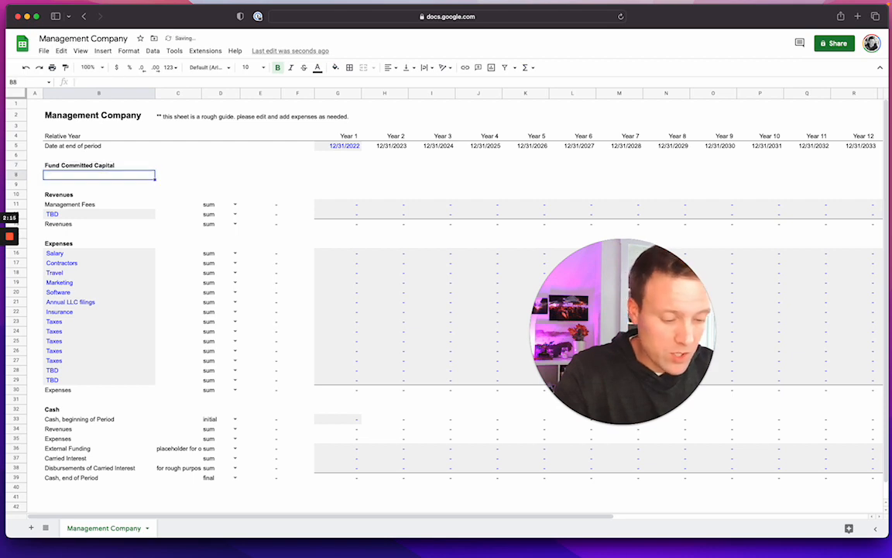
Enter the row label "Management Fees, as % of committed capital" in cell B8.
text(Manage)
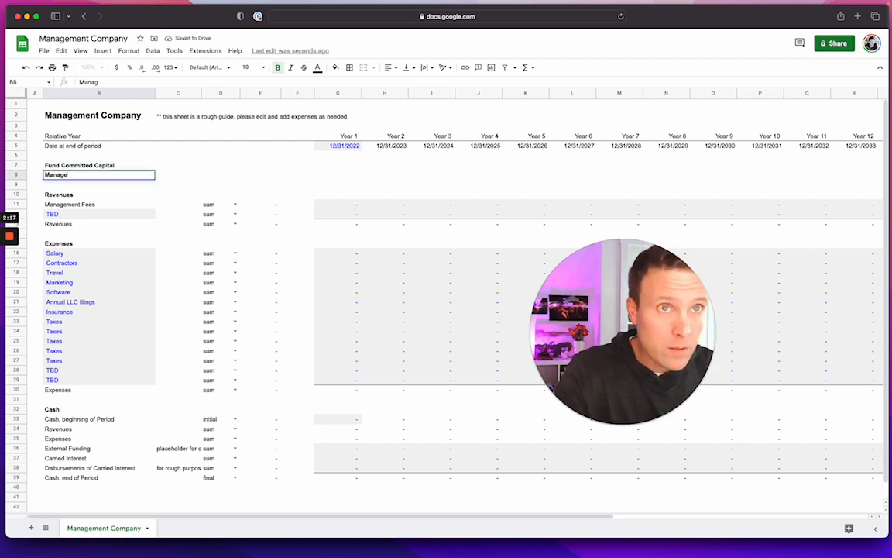
text(ment )
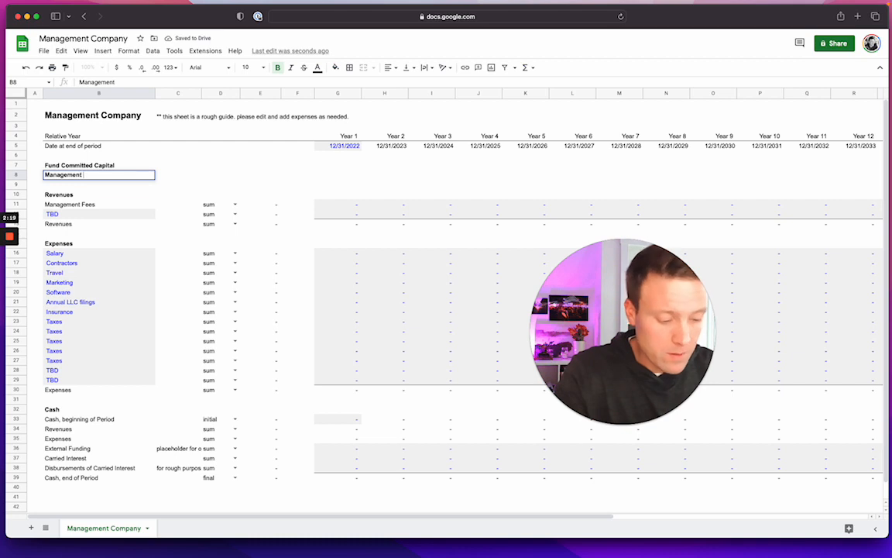
text(Fees, as %)
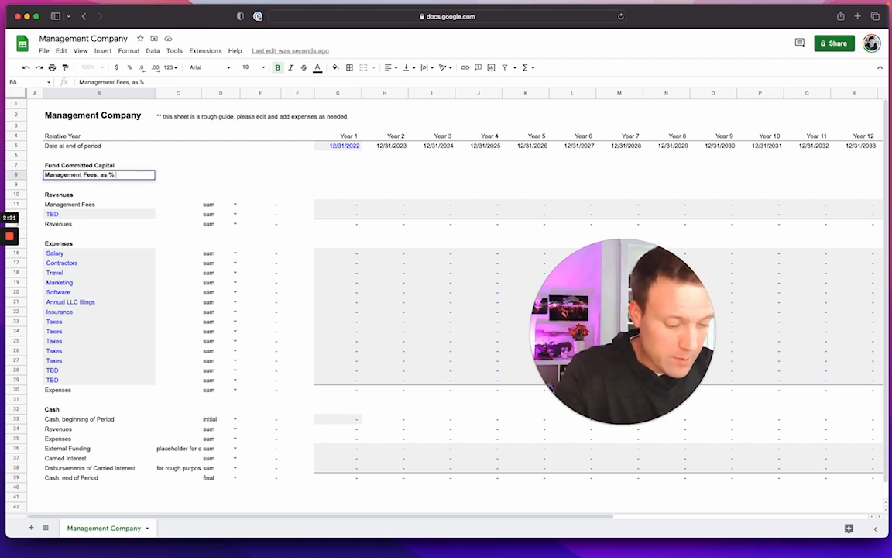
text( of committe)
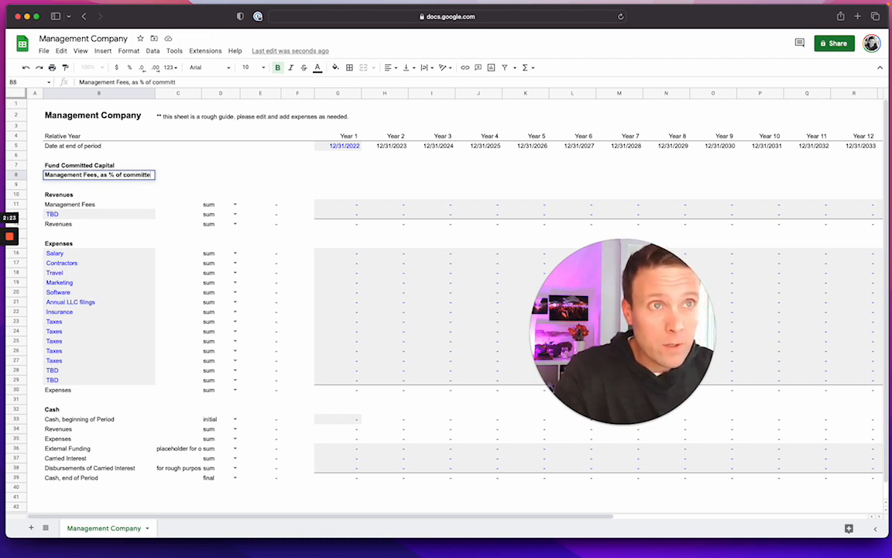
text(d capital)
key(Return)
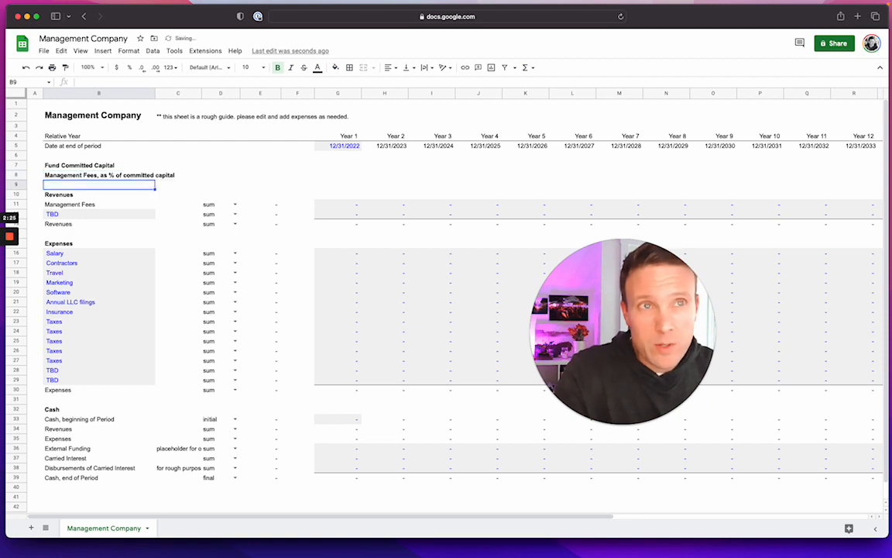
Remove the bold formatting from the two new row labels in B7:B8.
key(Up)
key(shift+Up)
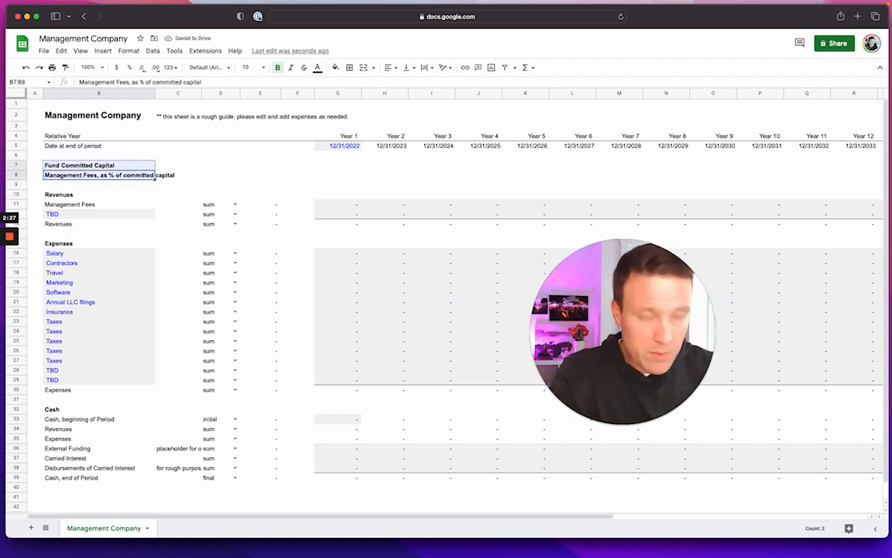
key(super+b)
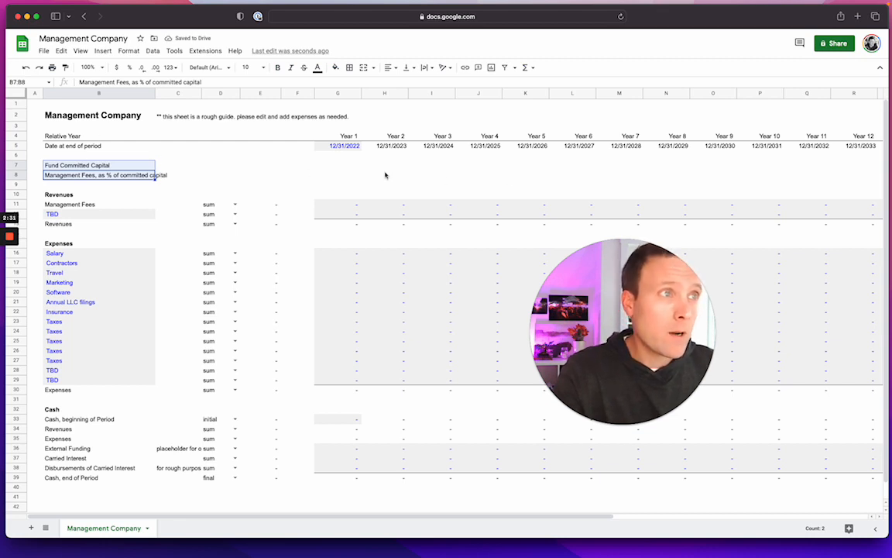
Copy the Year 1 Management Fees input cell into G8 for its formatting and set the fee percentage to 2%.
click(346, 175)
key(Down)
key(Down)
key(Down)
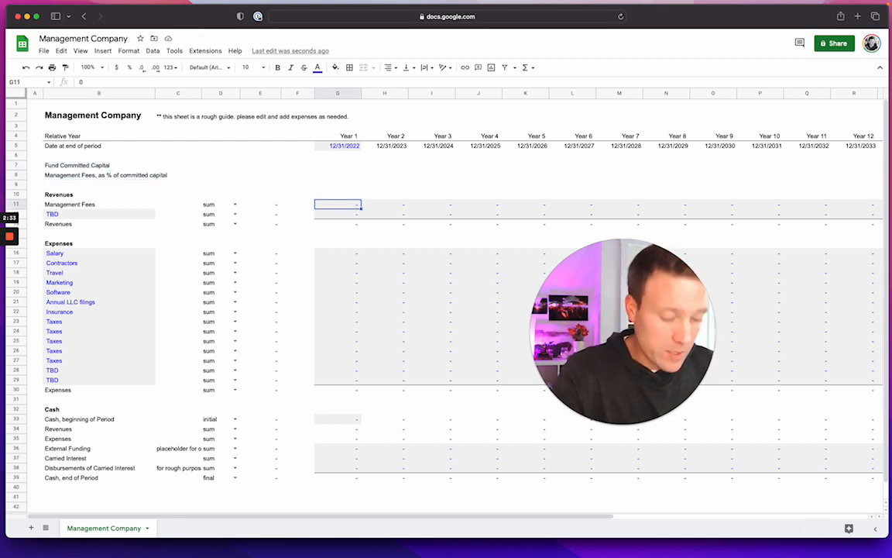
key(super+c)
click(342, 175)
key(super+v)
text(2)
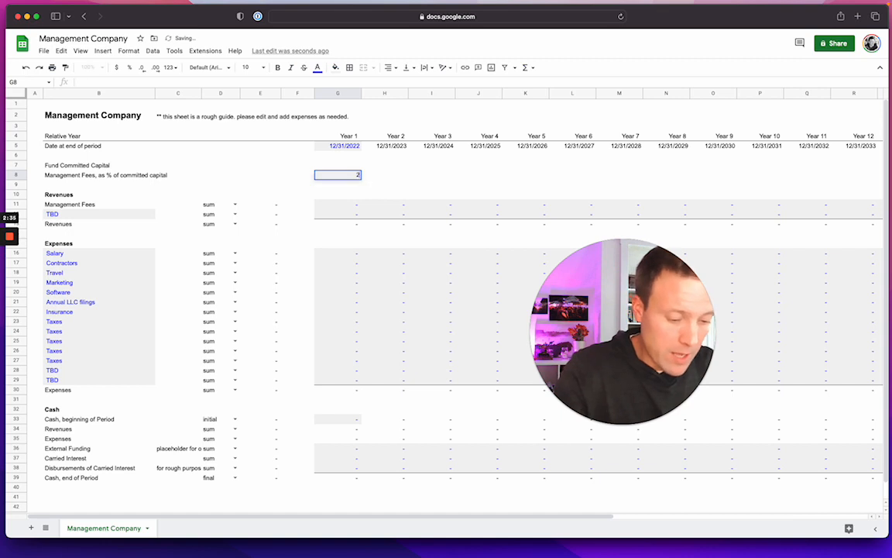
key(Return)
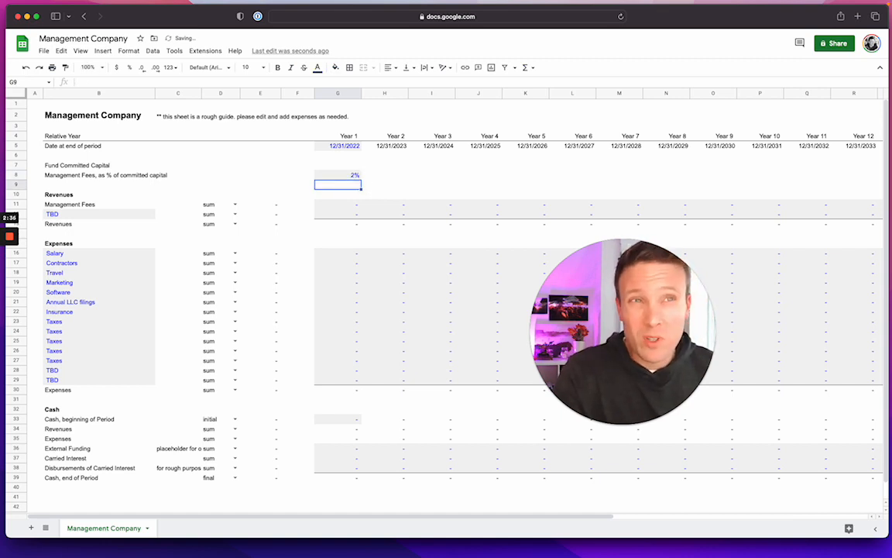
Copy the Year 1 fee percentage into the Year 2 cell, H8.
key(Up)
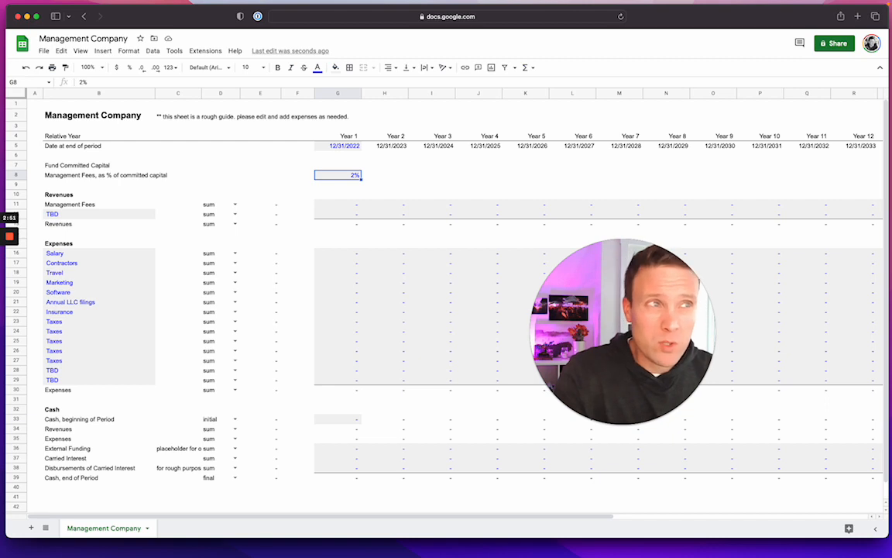
key(super+c)
key(Right)
key(super+v)
Set the Year 1 Fund Committed Capital in G7 to 25,000,000, using the same input formatting as the Management Fees cell.
key(Left)
key(Up)
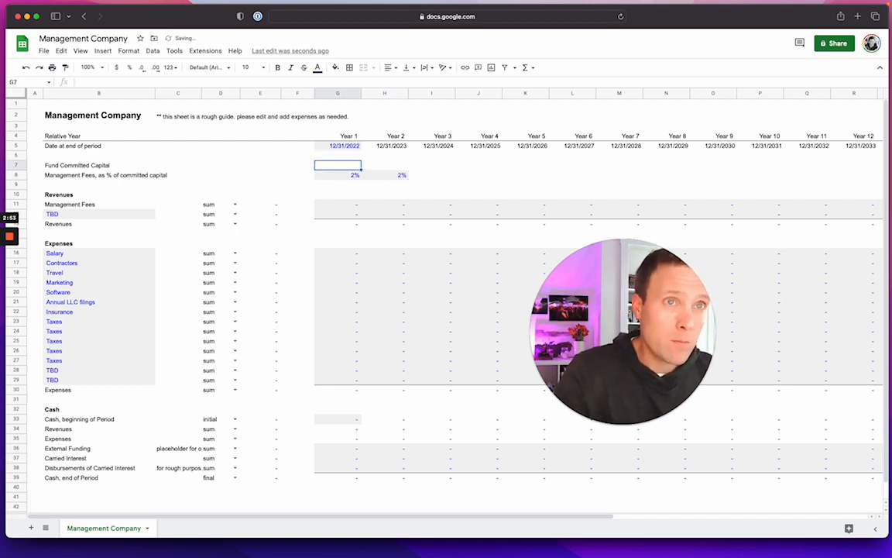
key(Left)
key(Left)
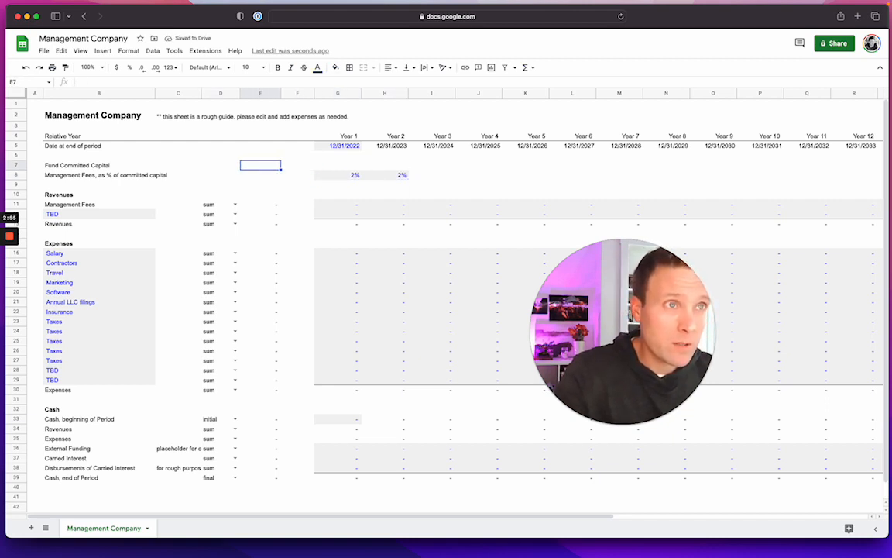
key(Down)
key(Down)
key(Down)
key(Down)
key(Right)
key(Right)
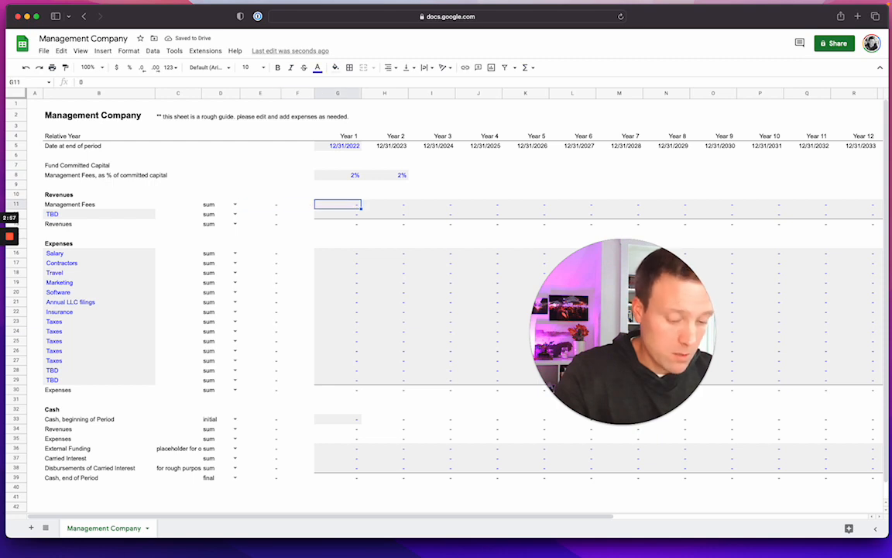
key(super+c)
key(Up)
key(Up)
key(Up)
key(Up)
text(25000)
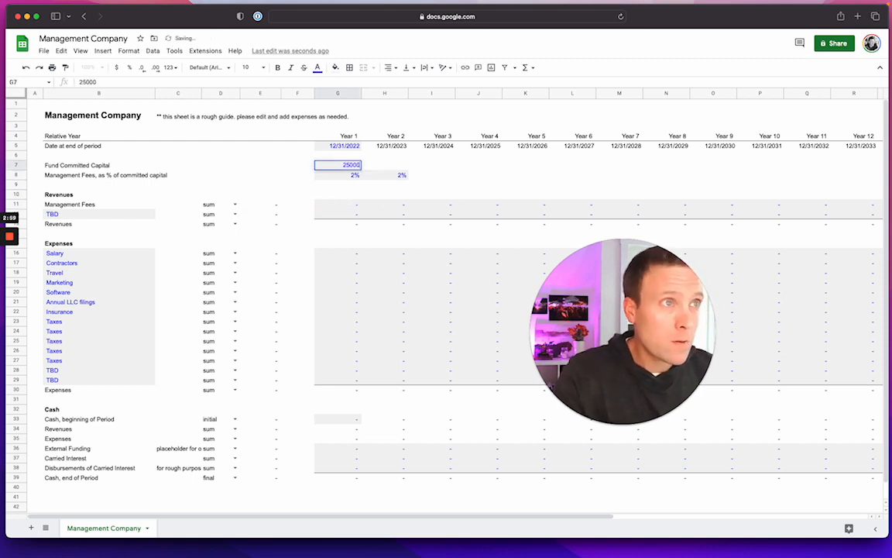
key(Return)
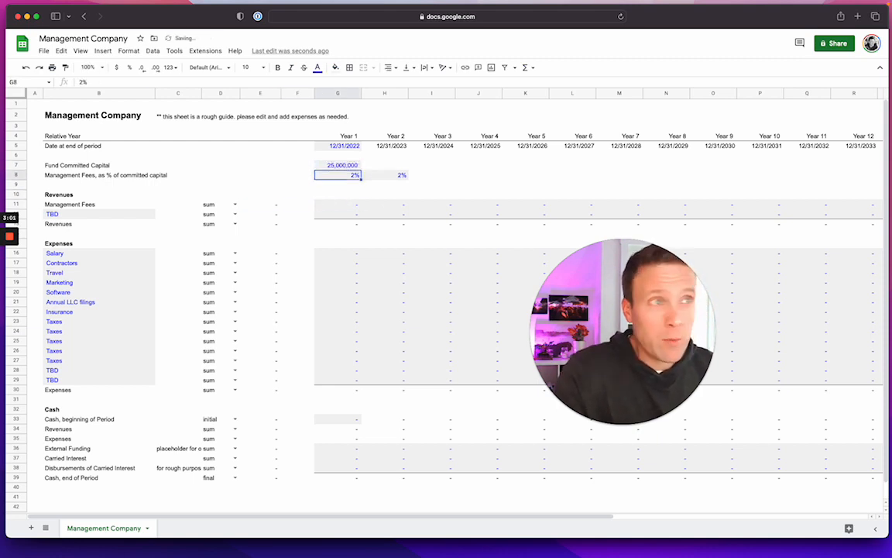
Copy the 2% management fee rate from Year 2 across row 8 through Year 10.
key(Right)
key(super+c)
key(shift+Right)
key(shift+Right)
key(shift+Right)
key(shift+Right)
key(shift+Right)
key(shift+Right)
key(shift+Right)
key(shift+Right)
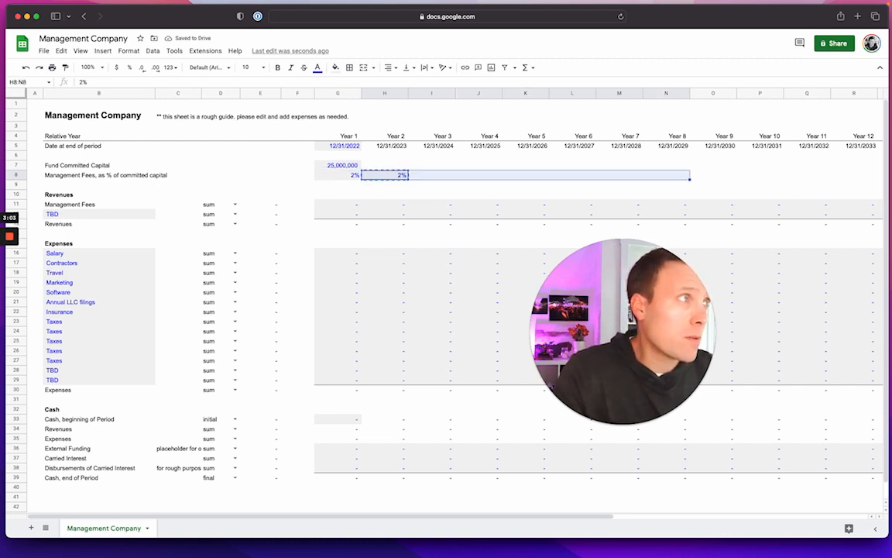
key(super+v)
key(Right)
key(Right)
key(Right)
key(Right)
key(Right)
key(Right)
key(Right)
key(Right)
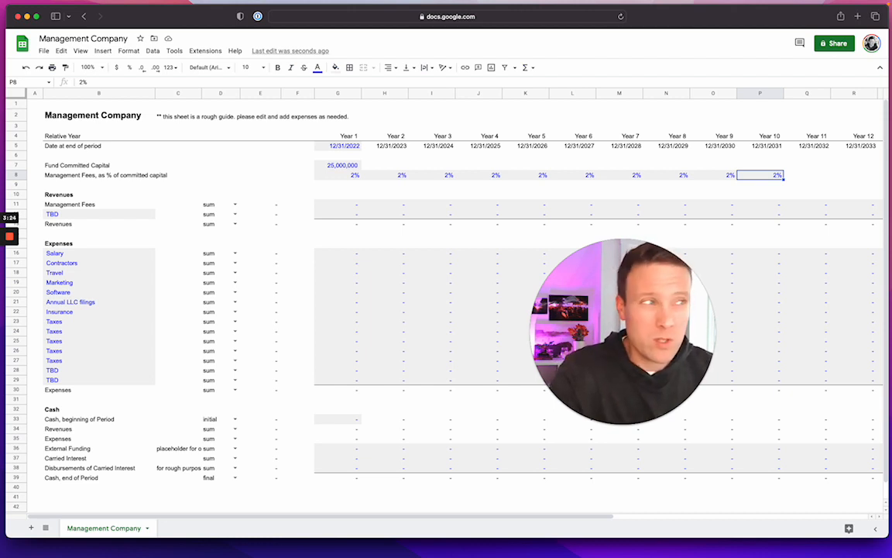
Calculate the Year 1 Management Fees in G11 with the formula =G8*$G7, keeping the committed capital column fixed.
key(Down)
key(Down)
key(Down)
key(Left)
key(Left)
key(Left)
key(Left)
key(Left)
key(Left)
key(Left)
key(Left)
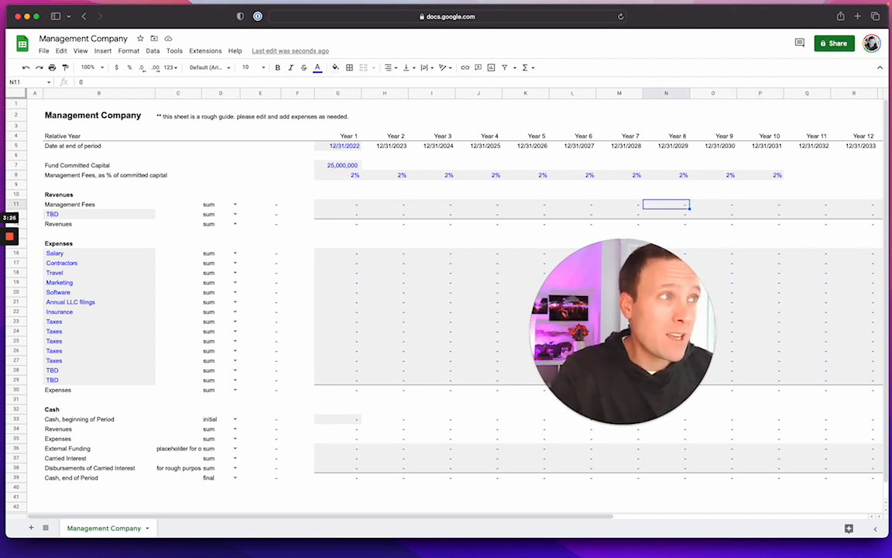
key(Left)
text(=)
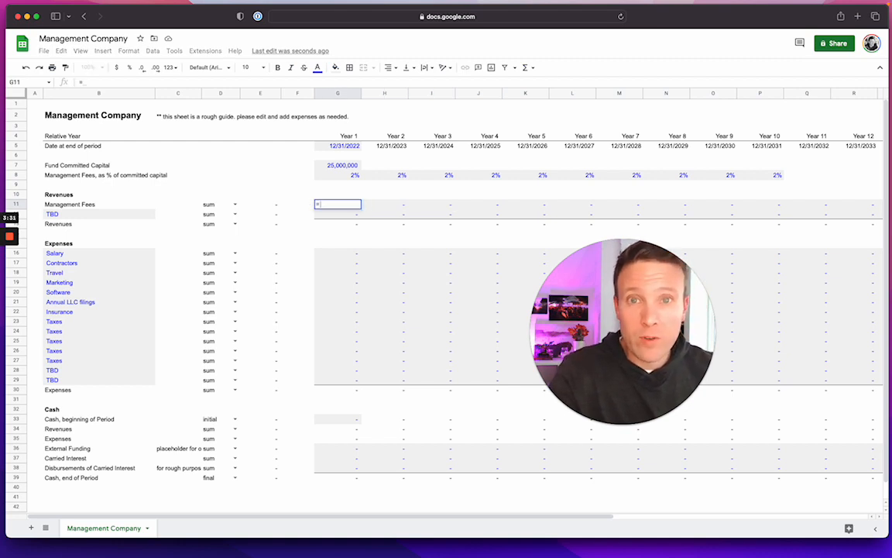
key(Up)
key(Up)
key(Up)
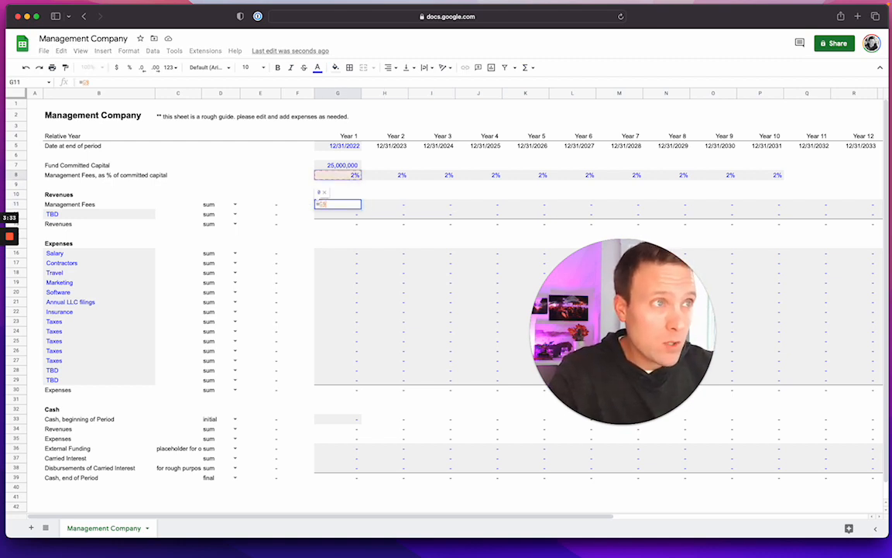
text(*)
key(Up)
key(Up)
key(Up)
key(Up)
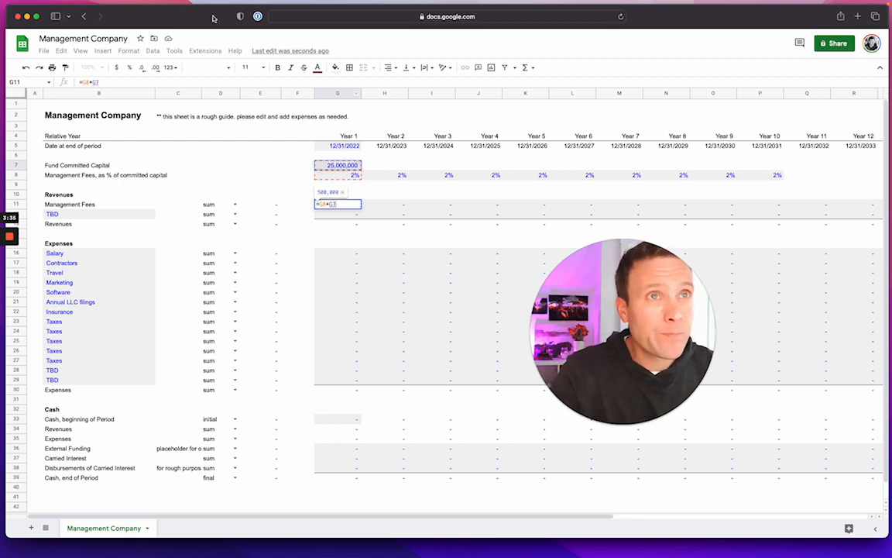
click(106, 81)
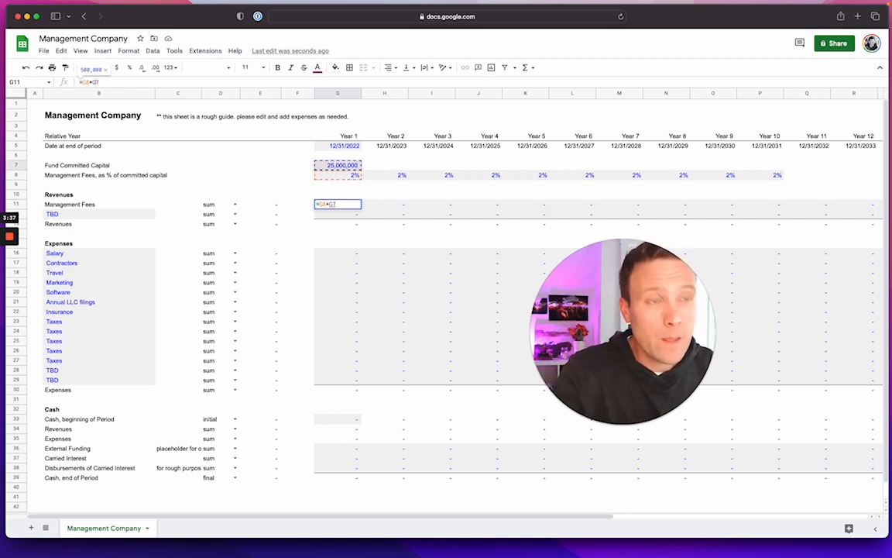
key(Return)
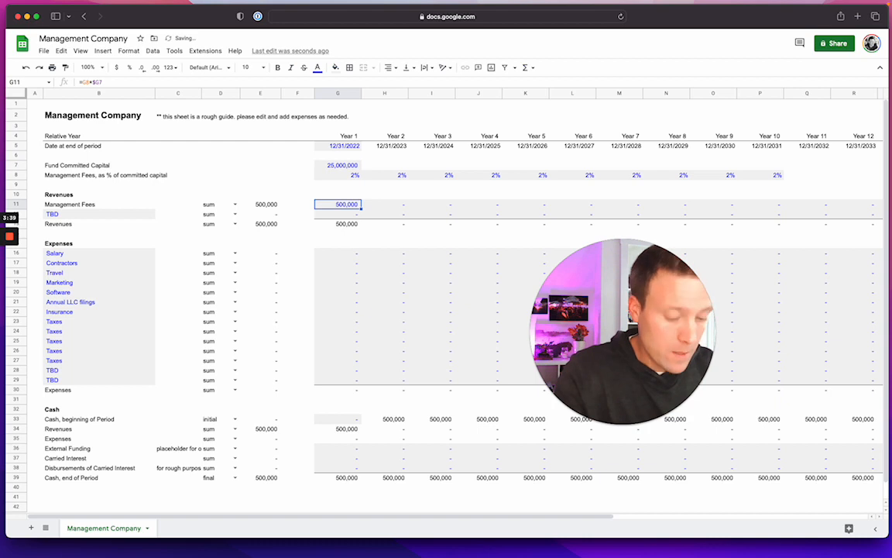
Copy the Year 1 Management Fees formula across row 11 through Year 10.
key(super+c)
key(shift+Right)
key(shift+Right)
key(shift+Right)
key(shift+Right)
key(shift+Right)
key(shift+Right)
key(shift+Right)
key(shift+Right)
key(shift+Right)
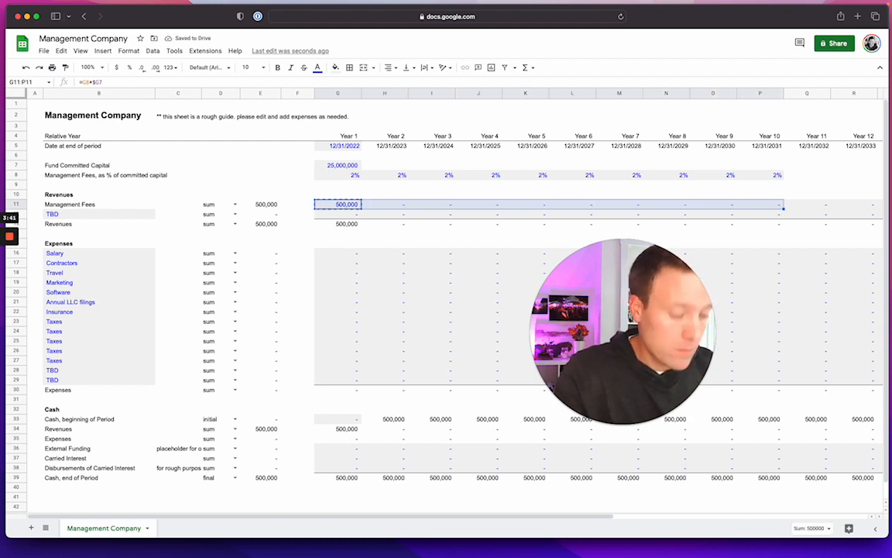
key(super+v)
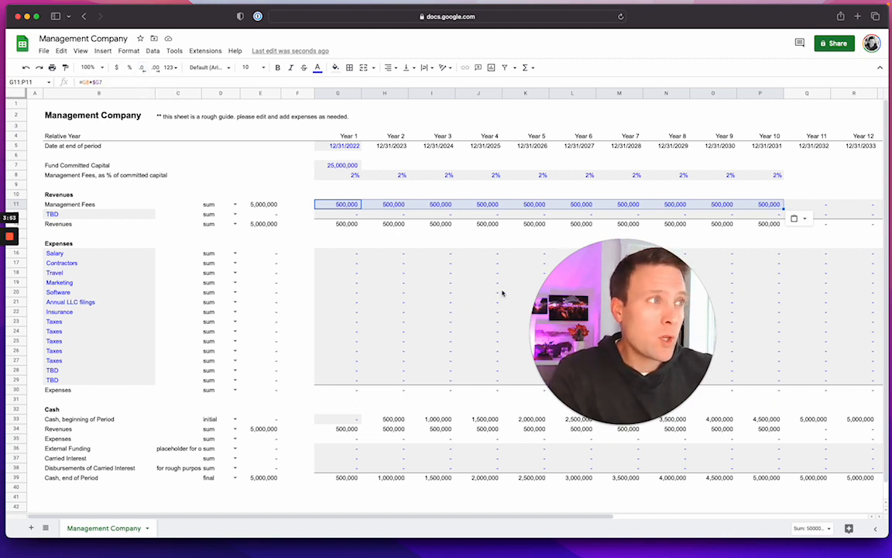
click(346, 233)
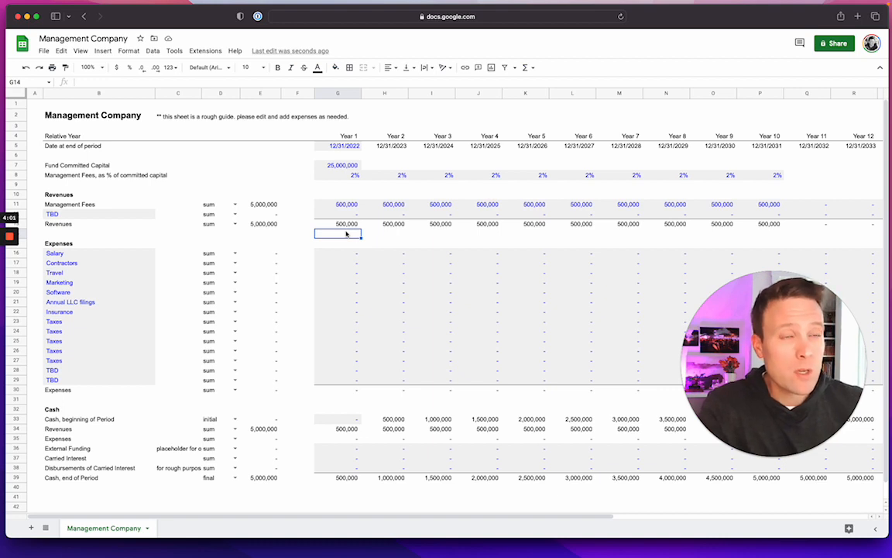
click(98, 217)
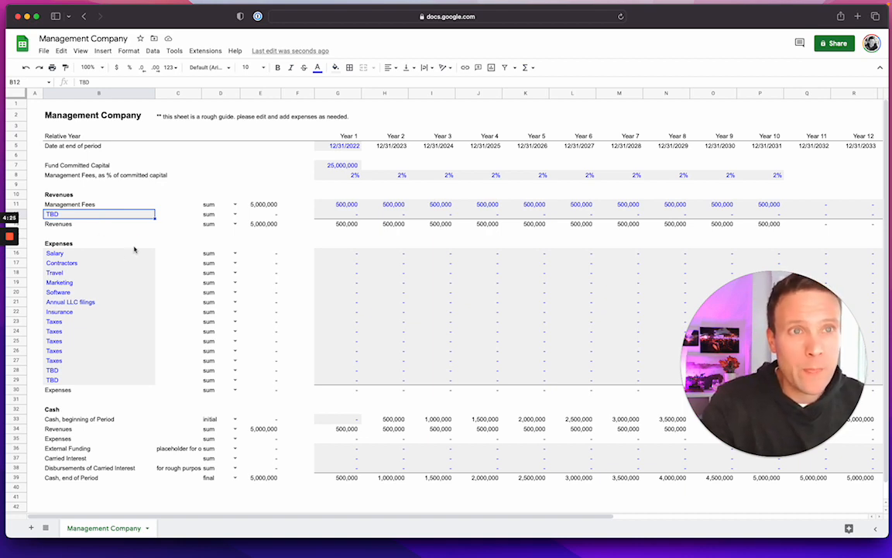
drag(119, 255, 115, 338)
click(114, 328)
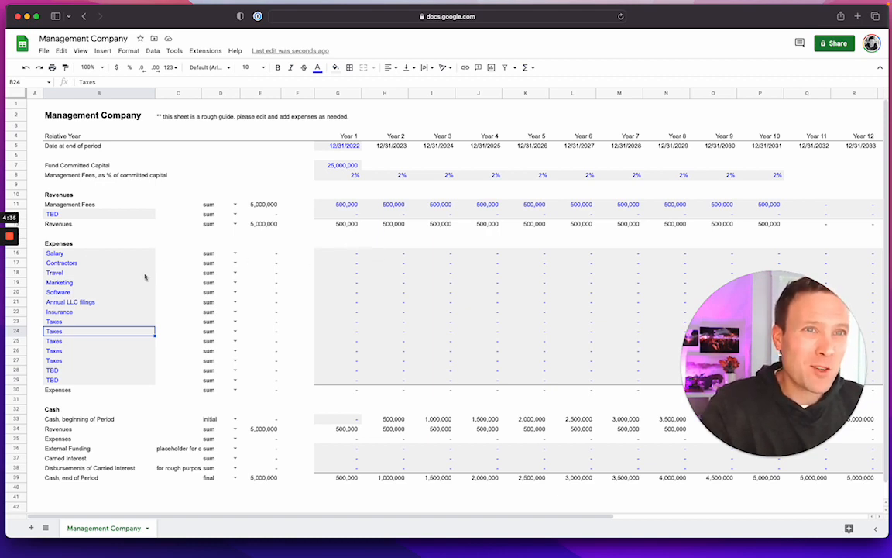
Copy the expense labels from Travel through Insurance and paste them two rows lower, starting at B20.
click(103, 255)
key(Down)
key(Down)
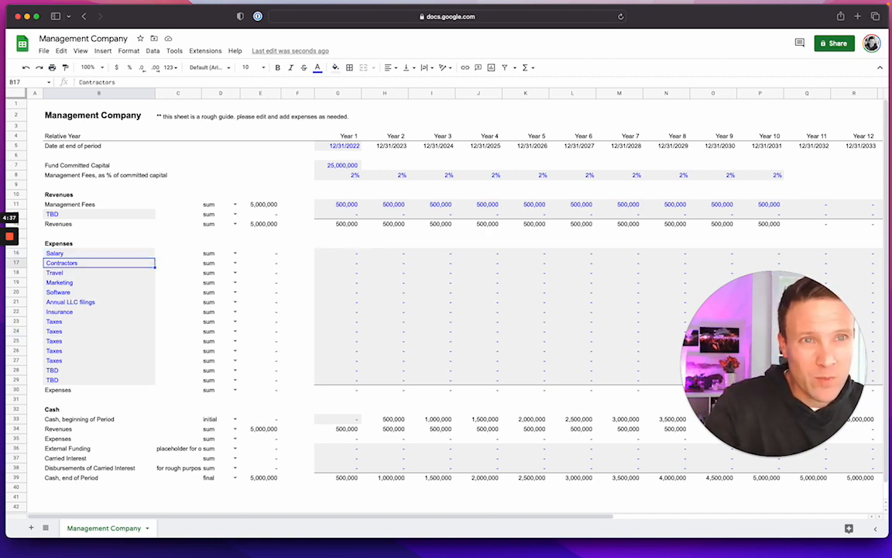
key(shift+Down)
key(shift+Down)
key(shift+Down)
key(shift+Down)
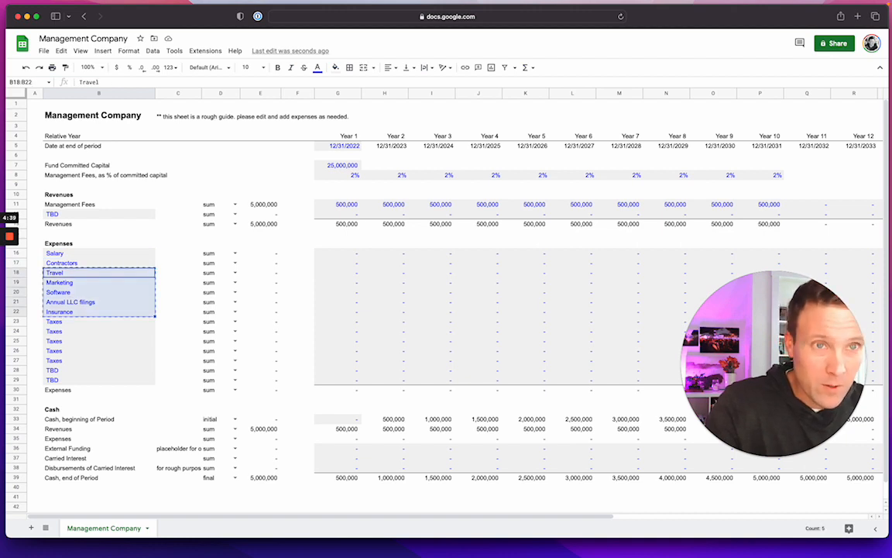
key(Down)
key(Down)
key(super+v)
Relabel the first three expense rows, B16 to B18, as Partner, Partner and Analyst.
key(Up)
key(Up)
key(Up)
key(Up)
text(Partner)
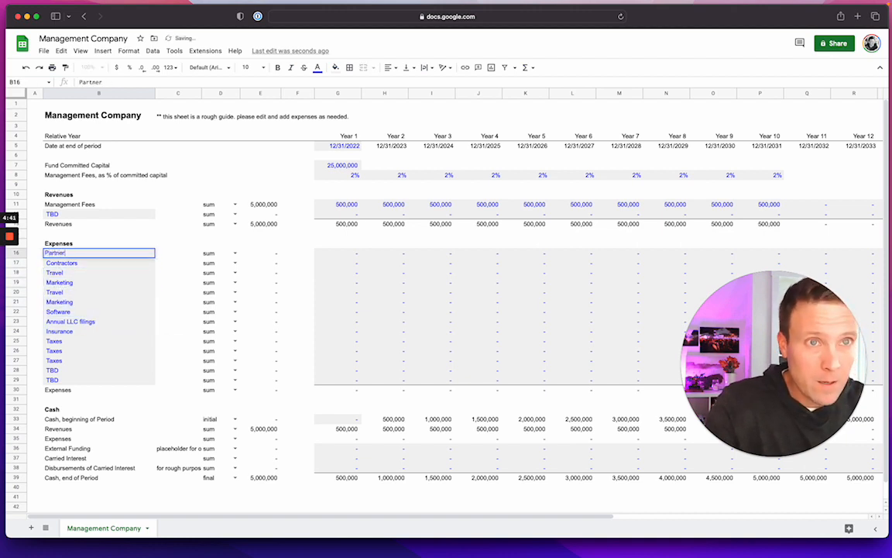
key(Return)
text(Partner)
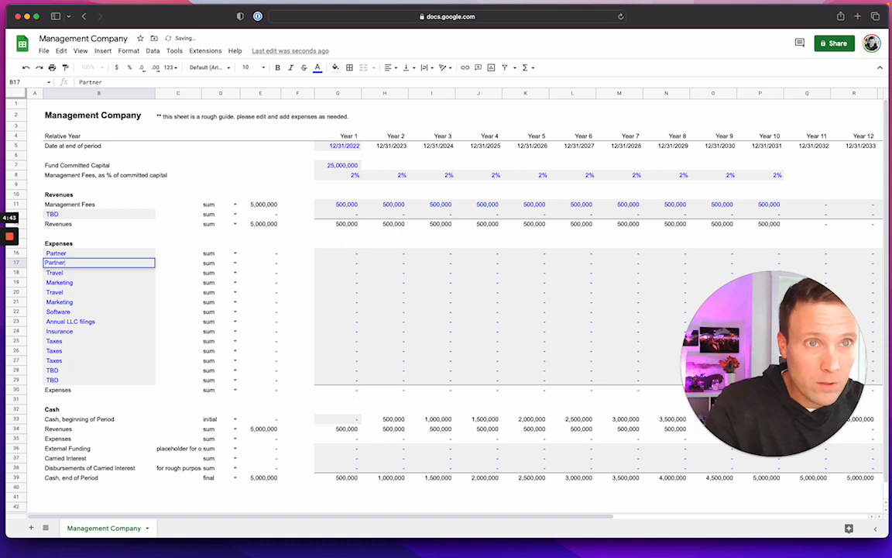
key(Return)
text(Anala)
key(BackSpace)
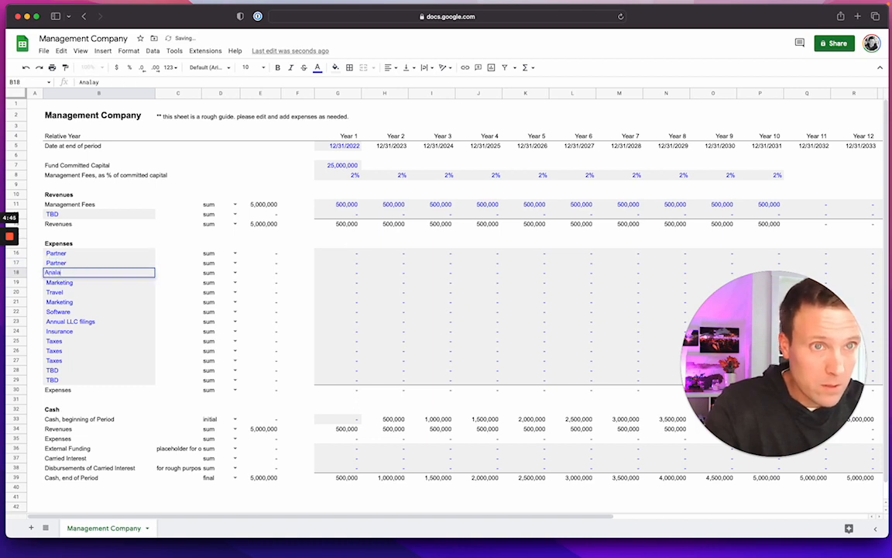
text(yst)
key(Return)
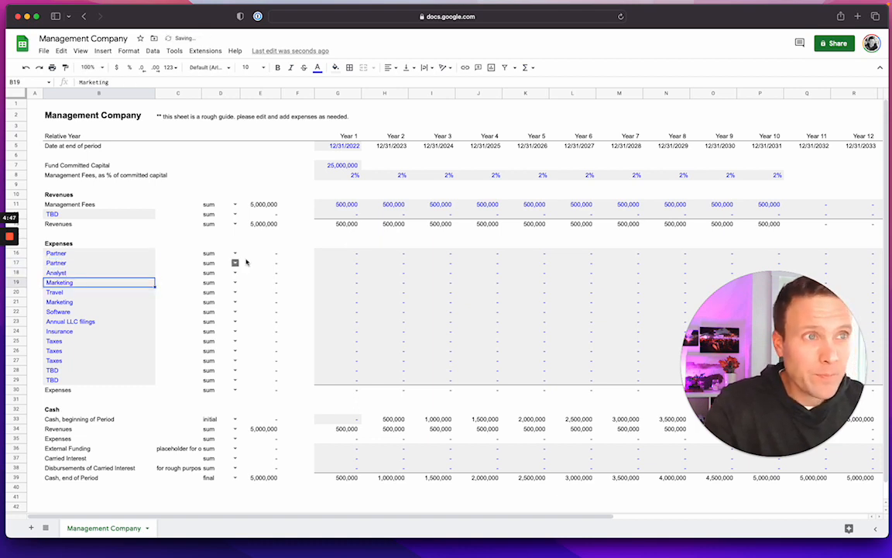
Enter Year 1 expenses of 150,000 for each Partner and 85,000 for the Analyst in G16:G18.
click(350, 255)
text(150,000)
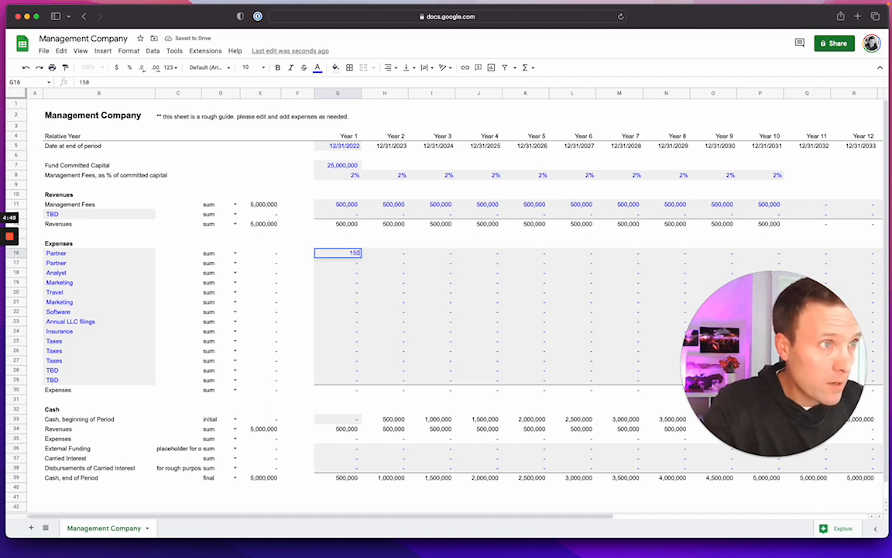
key(Return)
text(150,000)
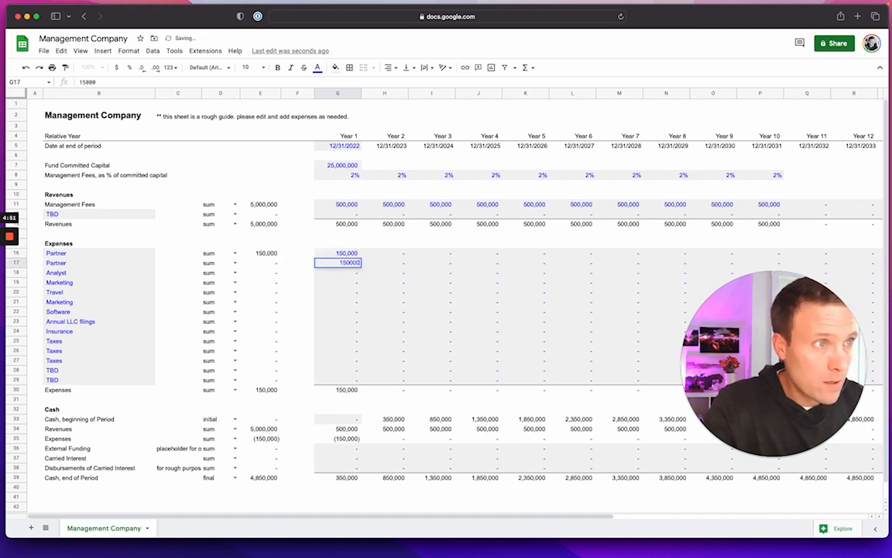
key(Return)
text(1)
key(BackSpace)
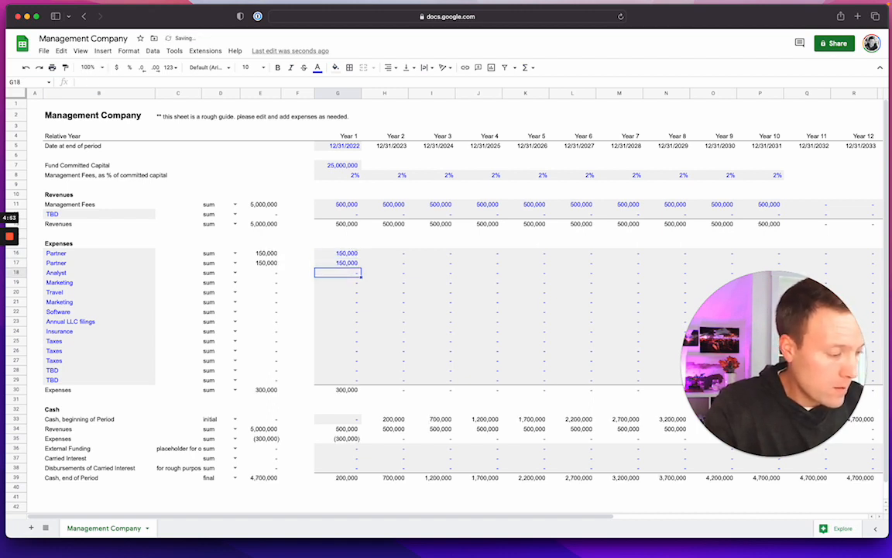
text(85000)
key(Return)
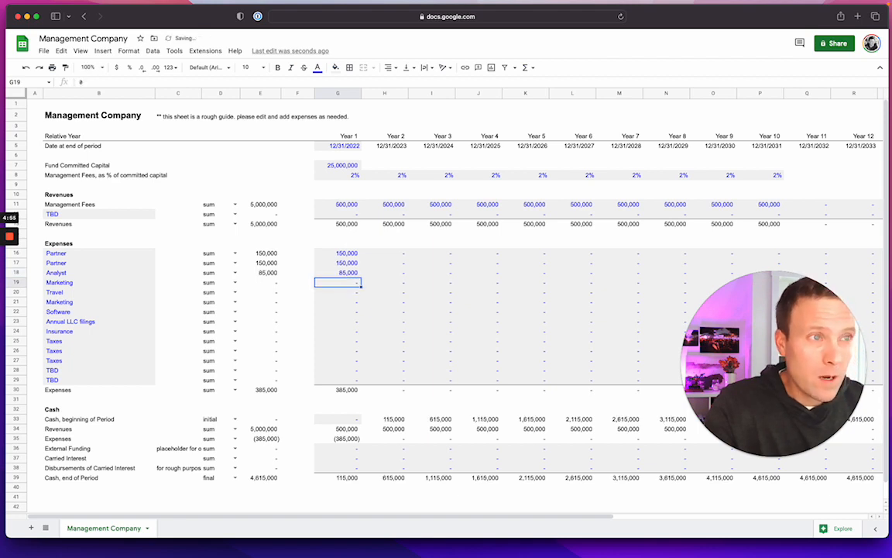
Copy the Year 1 Partner and Analyst expenses across rows 16 to 18 through Year 10.
key(Up)
key(Up)
key(Up)
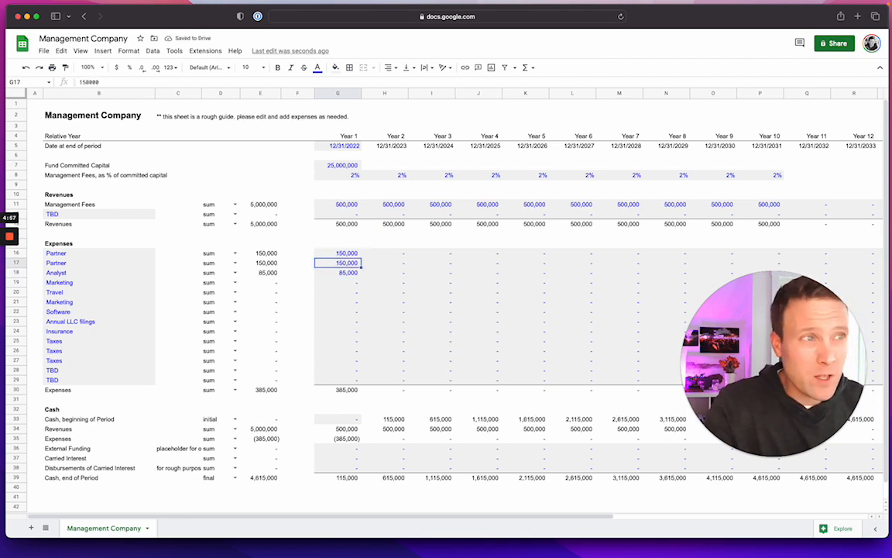
key(shift+Down)
key(shift+Down)
key(ctrl+c)
key(shift+Right)
key(shift+Right)
key(shift+Right)
key(shift+Right)
key(shift+Right)
key(shift+Right)
key(shift+Right)
key(shift+Right)
key(shift+Right)
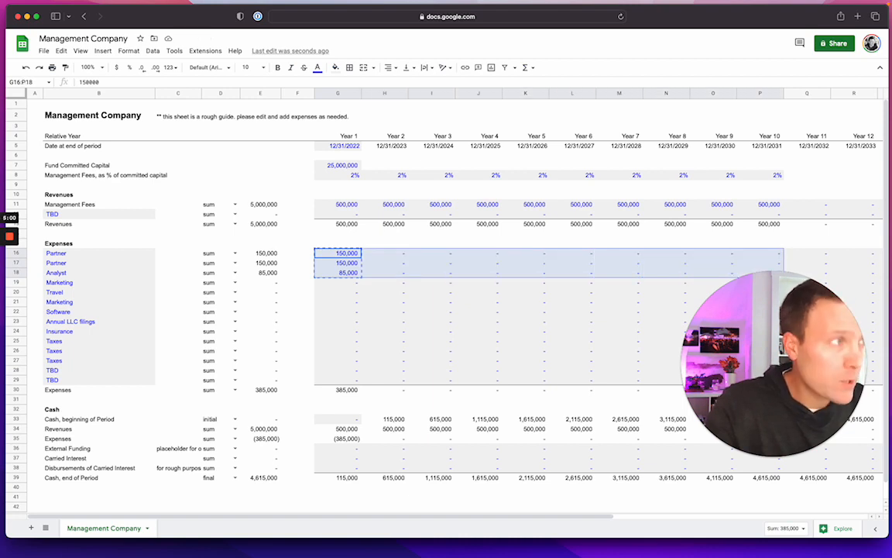
key(super+v)
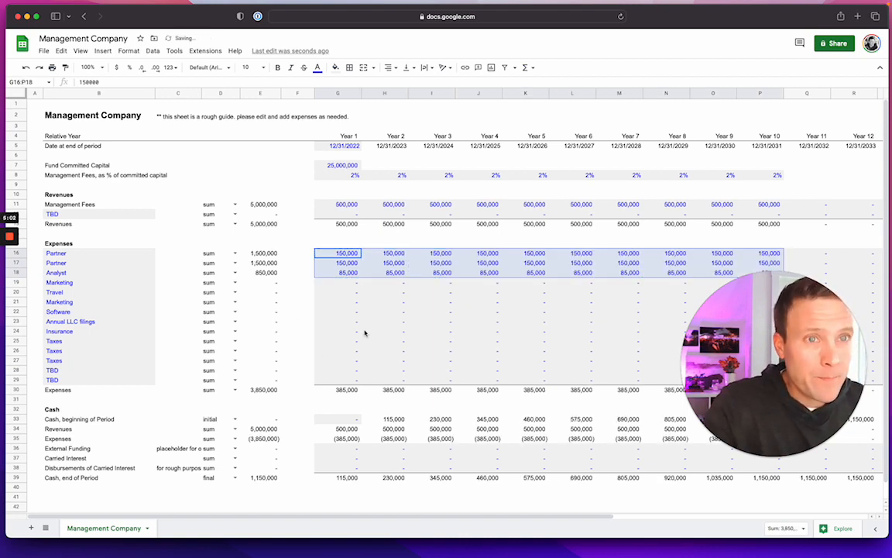
click(362, 331)
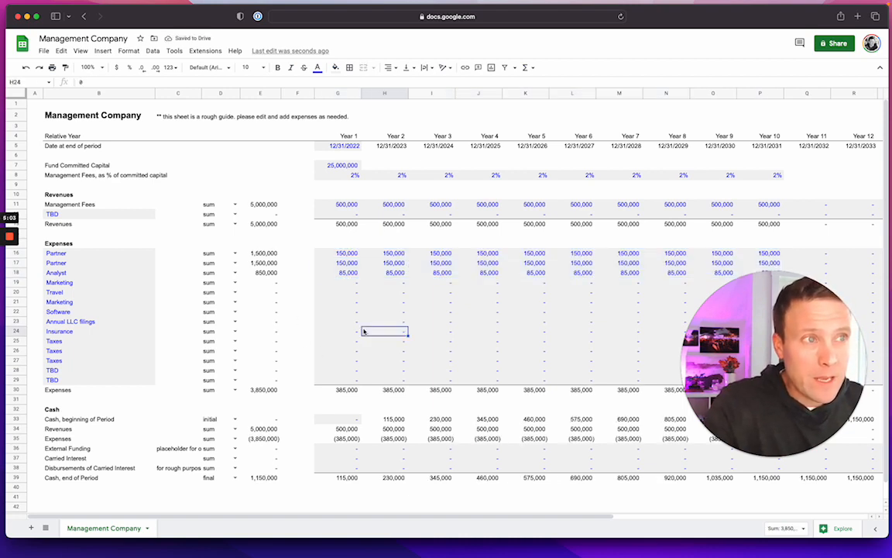
click(332, 285)
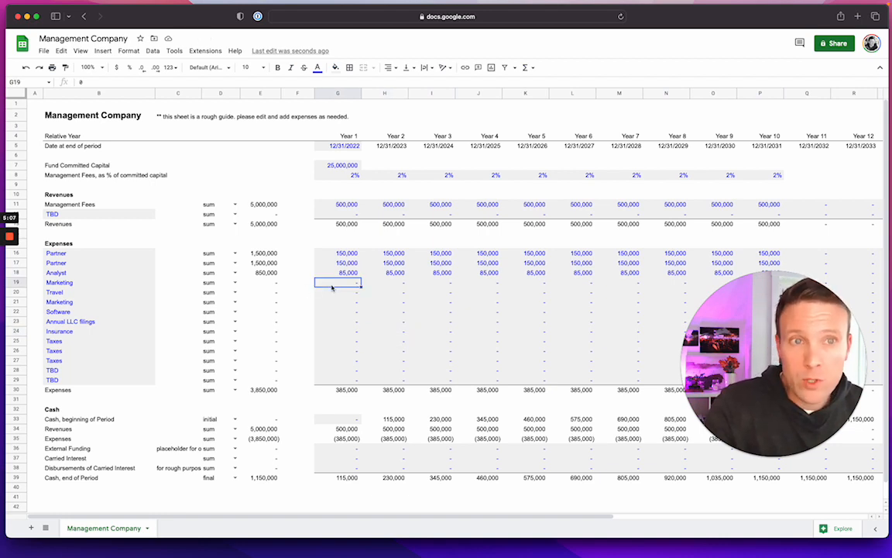
key(Down)
key(Down)
key(Down)
key(Down)
key(Down)
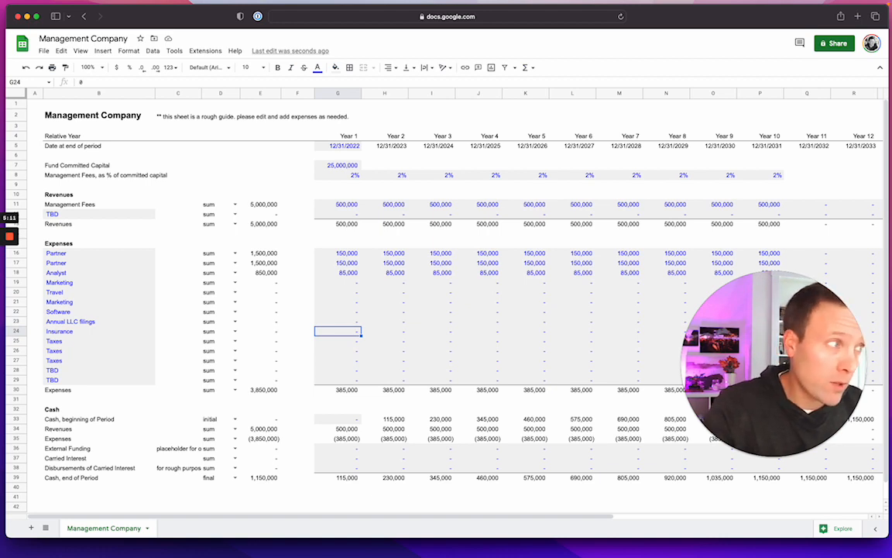
key(Up)
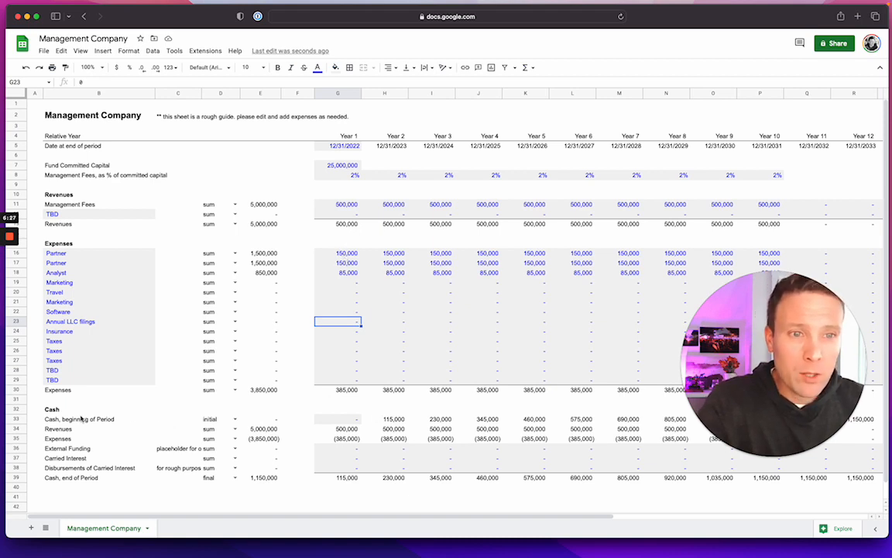
Examine the Cash section's rows, including beginning cash, External Funding, Carried Interest and its disbursements.
drag(124, 408, 306, 480)
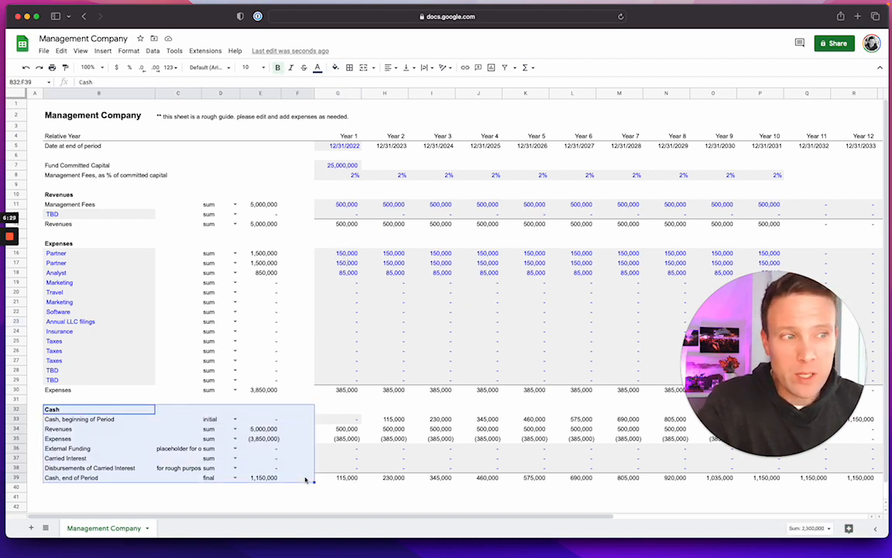
drag(339, 419, 337, 437)
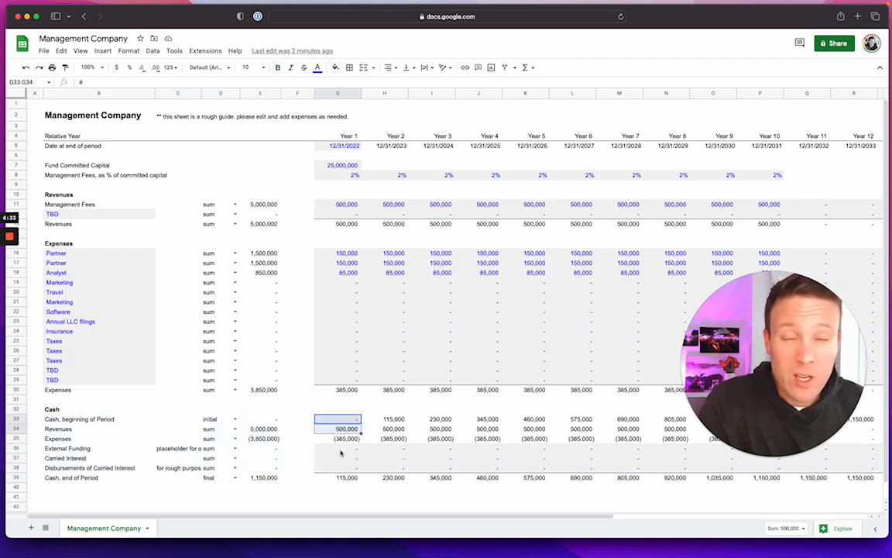
click(341, 449)
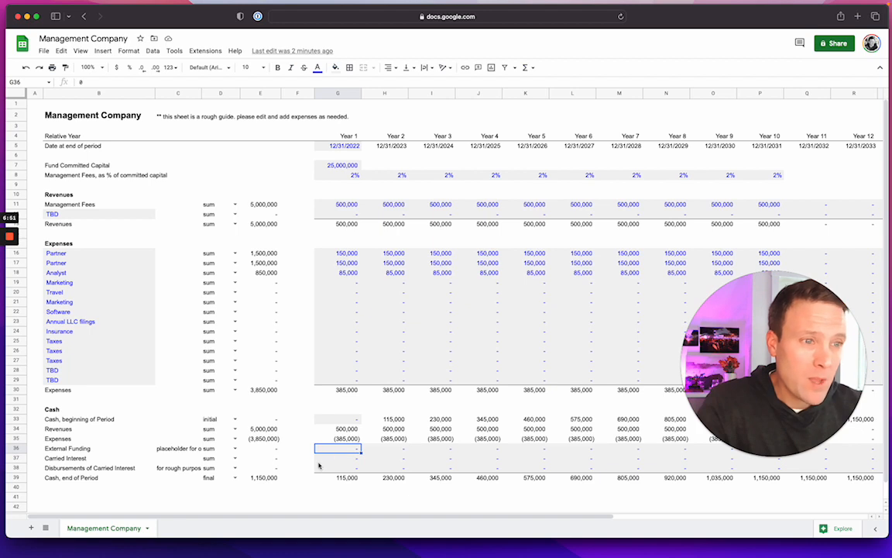
click(70, 460)
drag(71, 462, 74, 468)
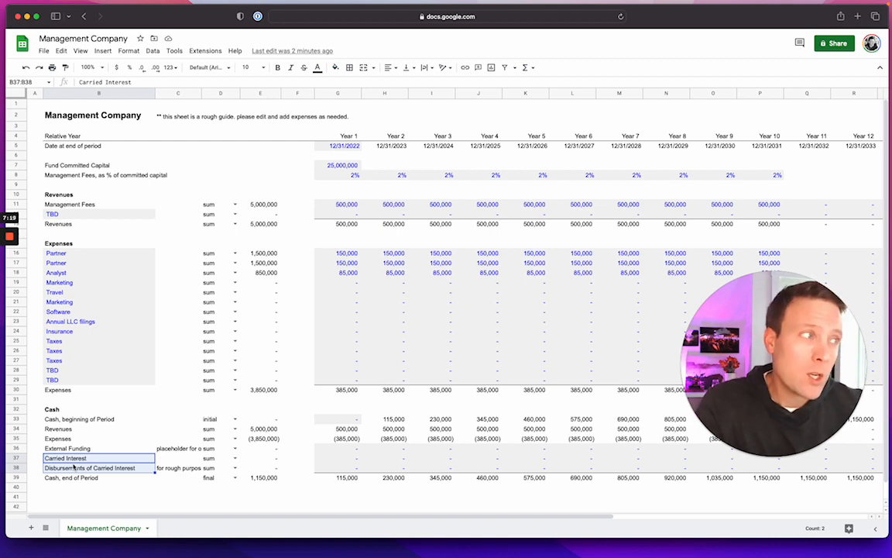
scroll(94, 419, down, 2)
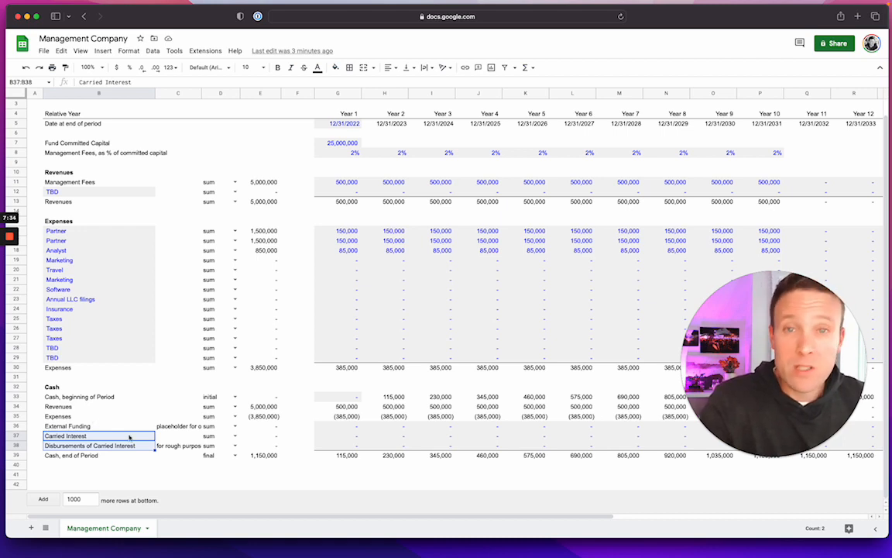
drag(87, 469, 87, 488)
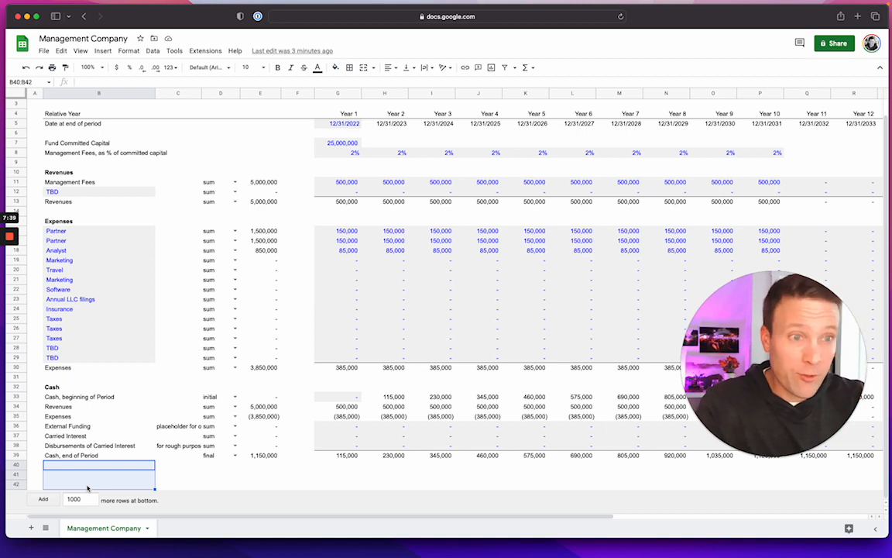
click(82, 436)
click(18, 435)
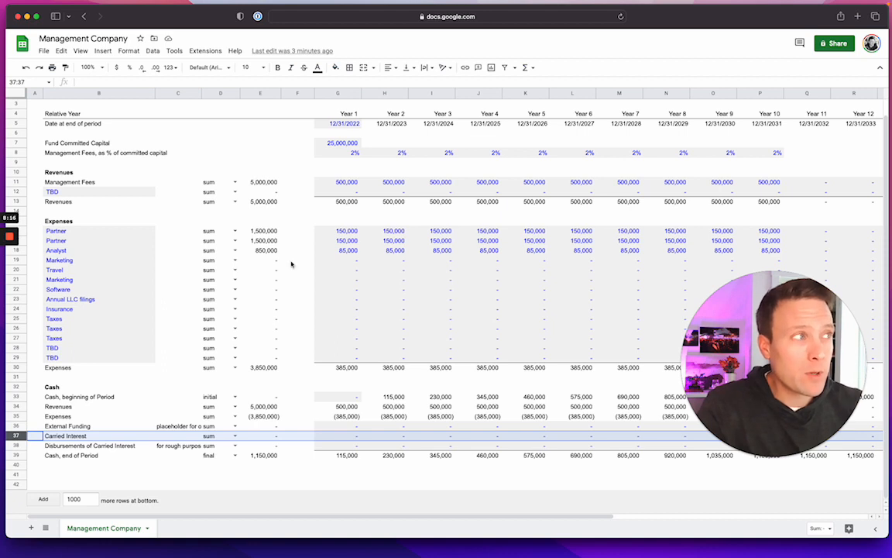
Review the yearly Management Fees against the end-of-period cash balances and the Revenues rows.
drag(711, 231, 710, 244)
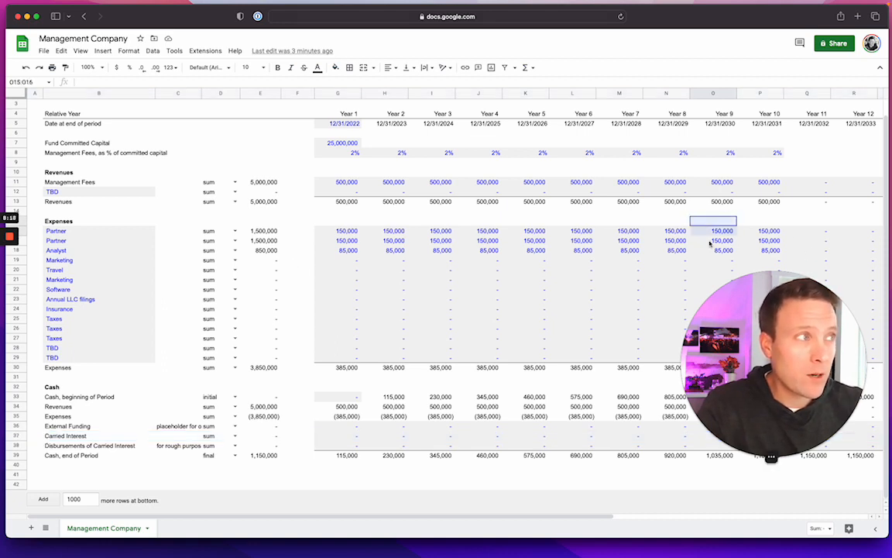
drag(341, 183, 724, 186)
click(771, 185)
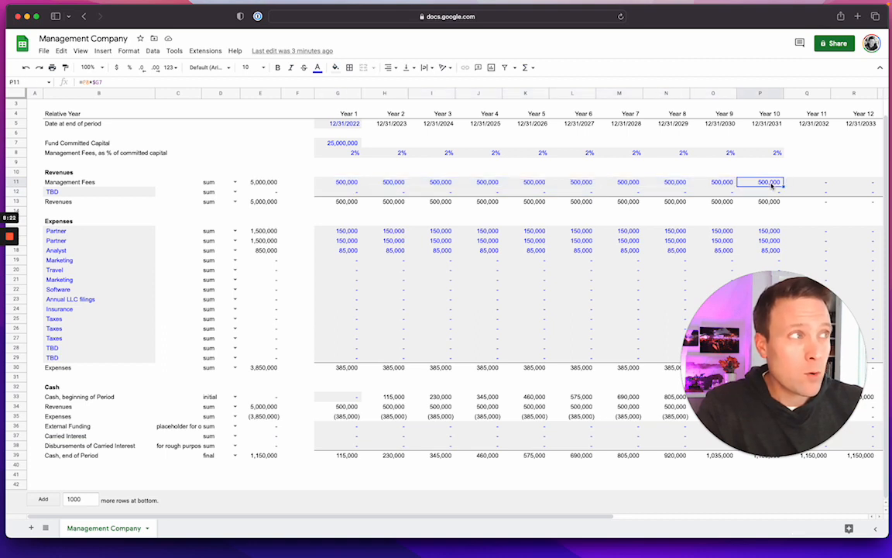
drag(773, 155, 762, 189)
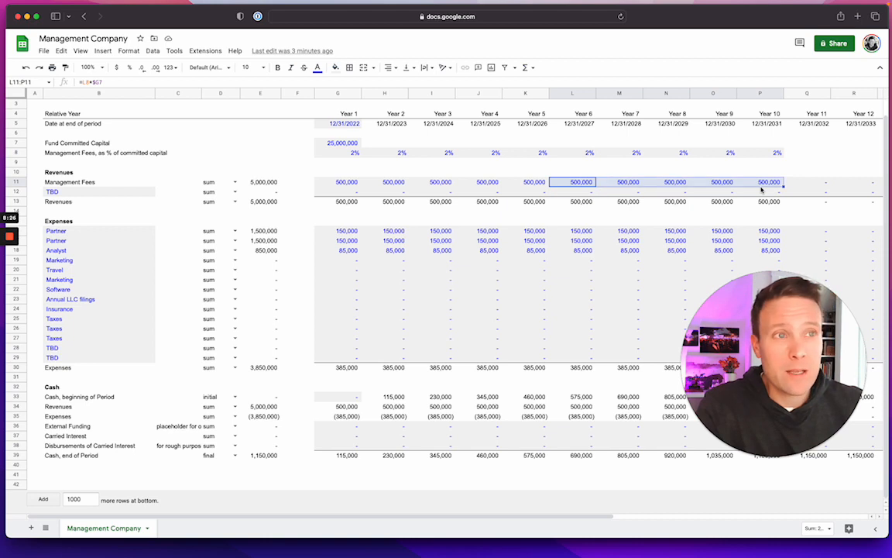
click(346, 456)
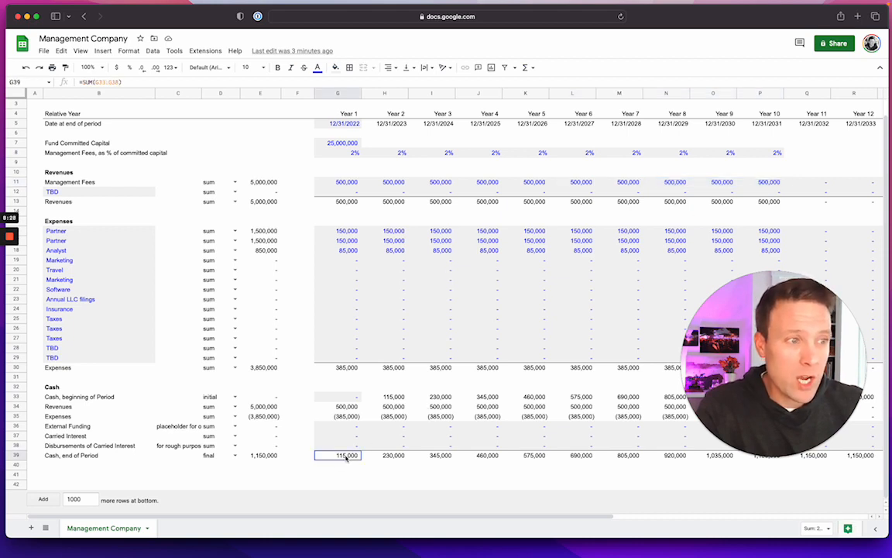
drag(346, 457, 642, 456)
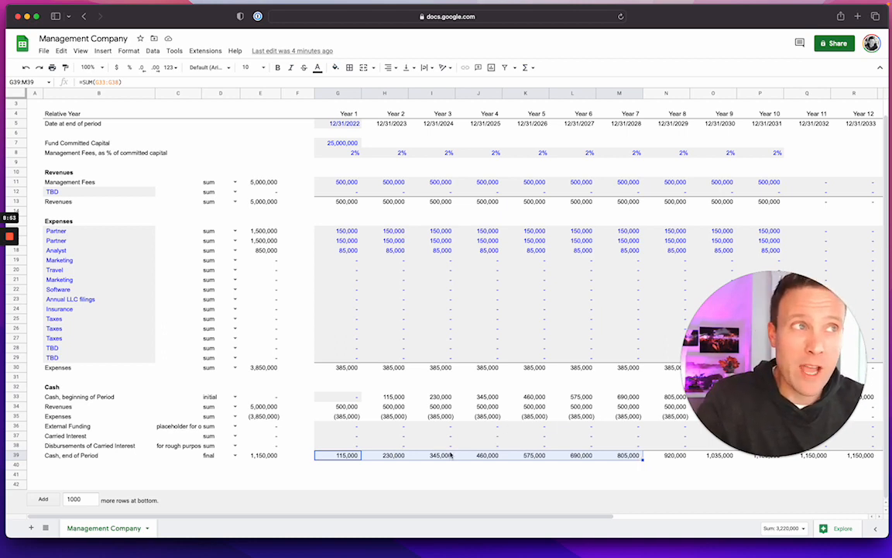
drag(19, 191, 18, 200)
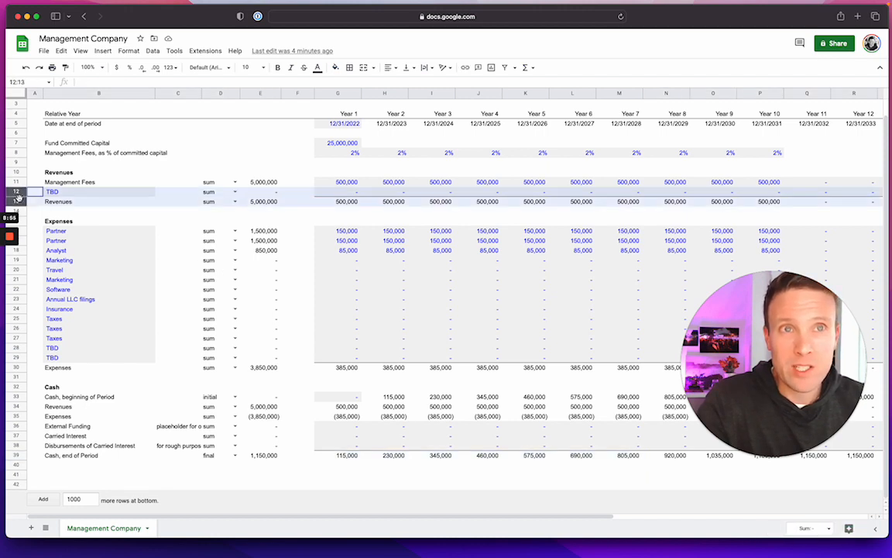
Insert two rows below Management Fees in Revenues and label them Management Fees Fund II and Management Fees Fund III.
right_click(18, 199)
click(85, 277)
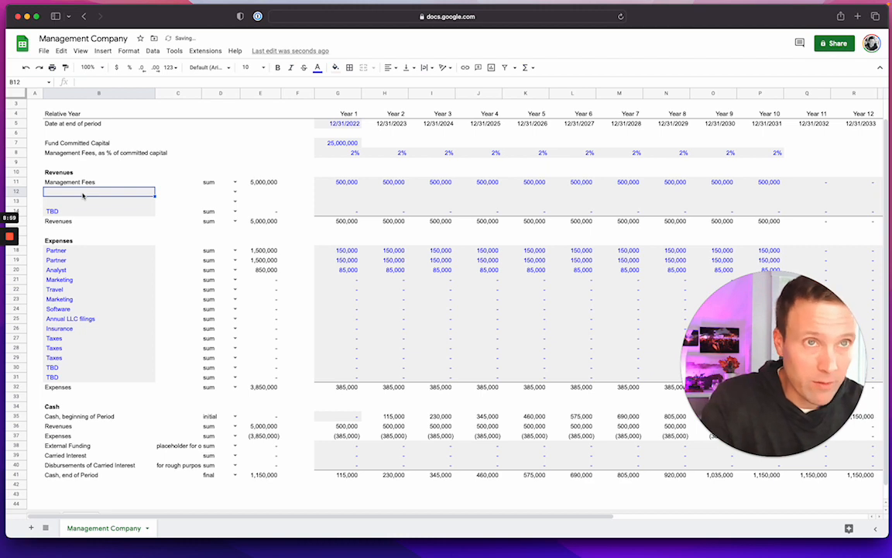
text(Management Fe)
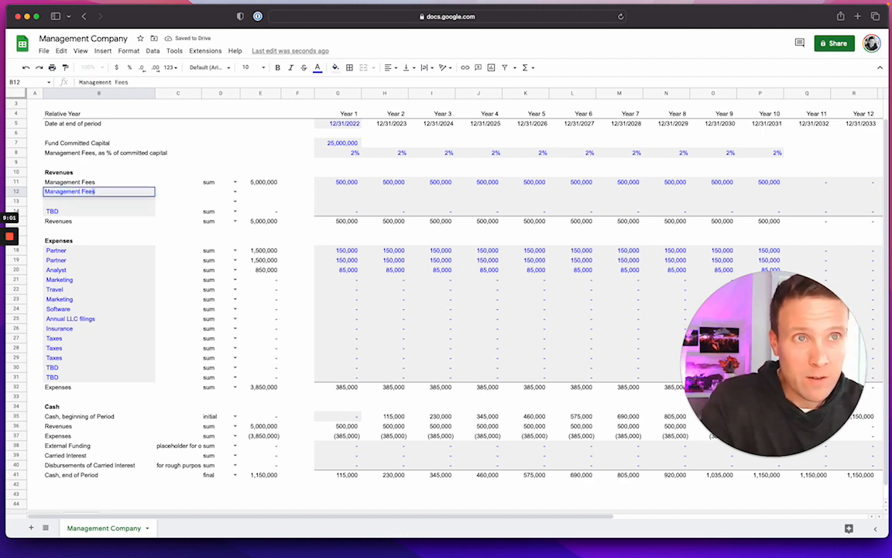
text(es Fund II)
key(Return)
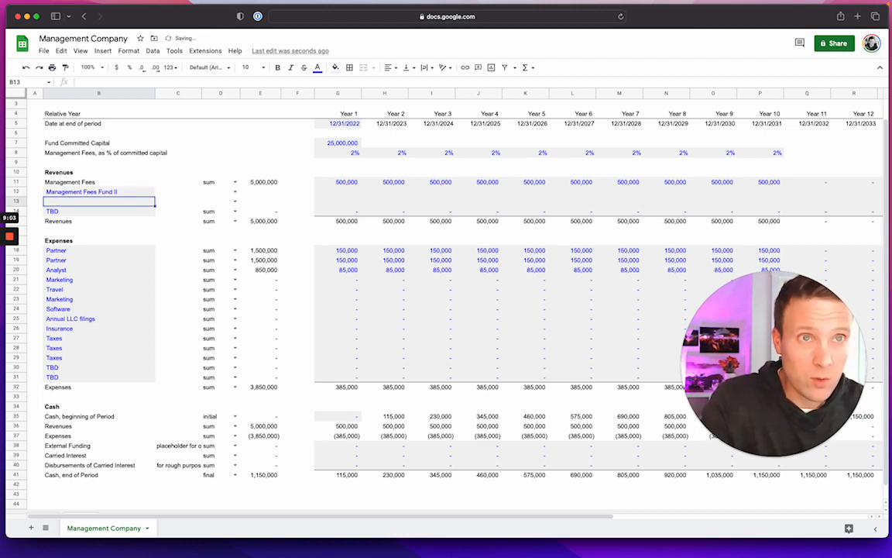
text(Management)
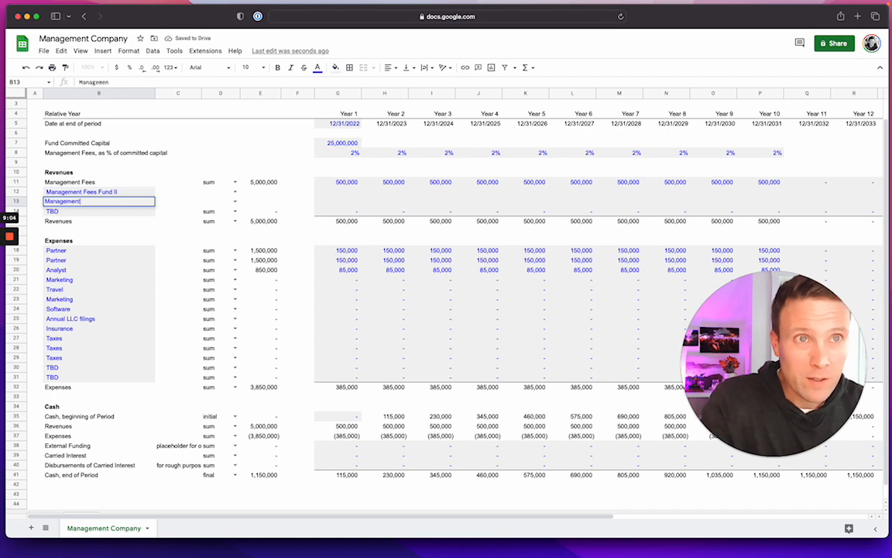
text( Fees Fund)
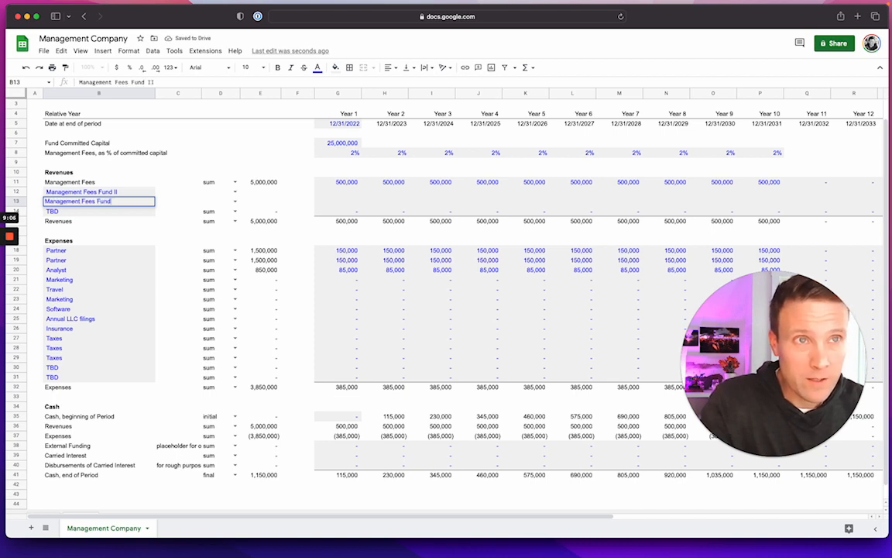
text( III)
key(Return)
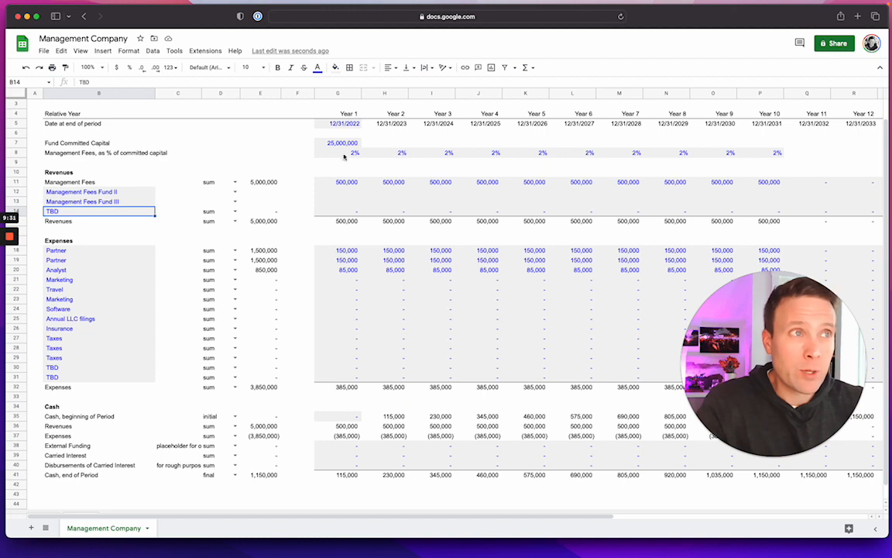
Insert two blank rows above the Revenues heading for a second fund's assumptions.
drag(324, 143, 695, 167)
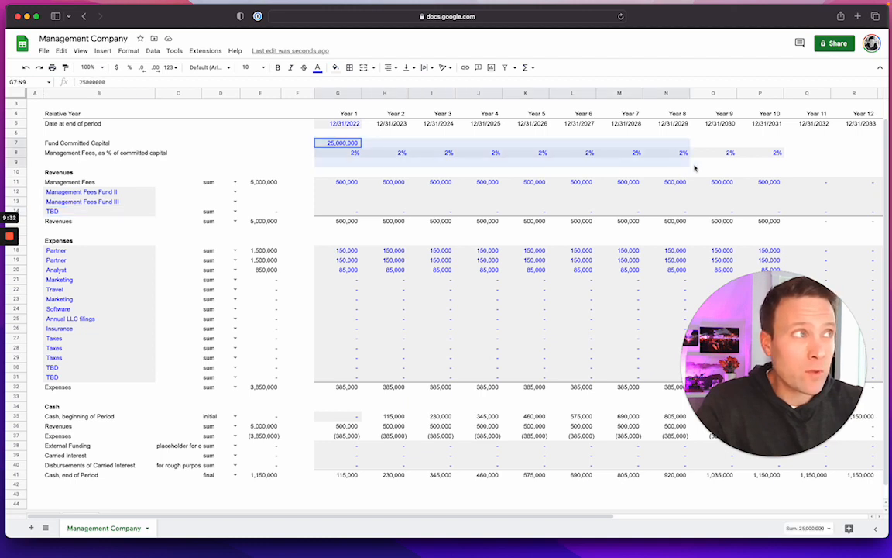
click(648, 153)
drag(16, 171, 15, 181)
right_click(19, 182)
click(55, 258)
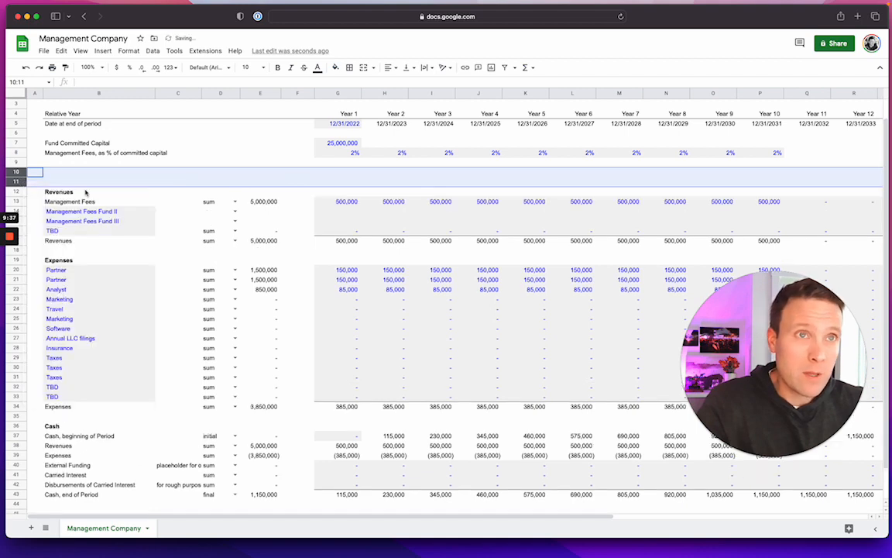
Duplicate the Fund Committed Capital and Management Fees percentage rows, B7:P8, into rows 9 and 10.
click(128, 144)
drag(127, 144, 777, 153)
key(cmd+c)
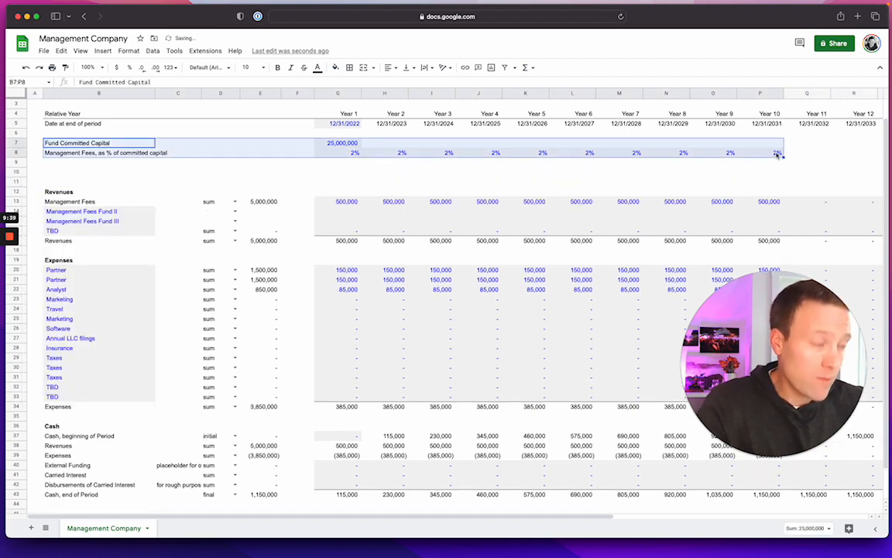
click(109, 164)
key(cmd+v)
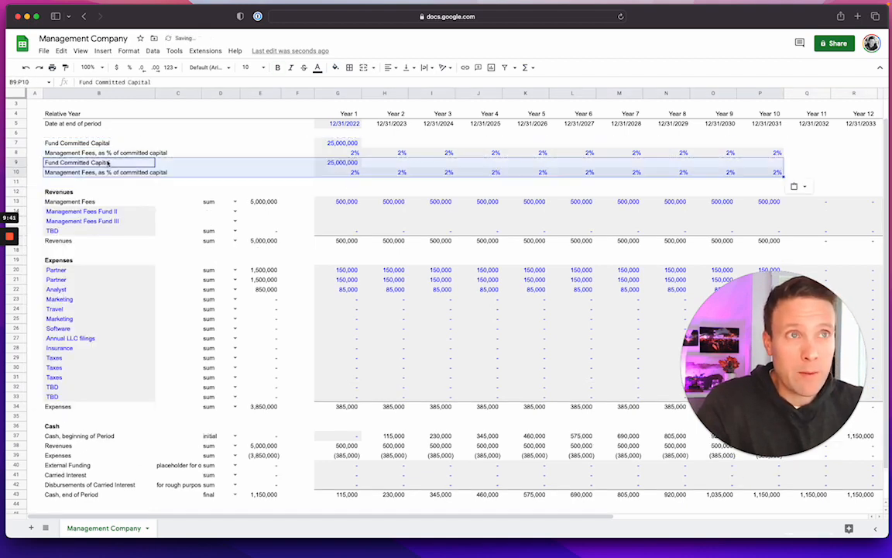
Move the second fund's 25,000,000 committed capital in row 9 from Year 1 to Year 4.
click(337, 164)
key(cmd+c)
key(Right)
key(Right)
key(Right)
key(Right)
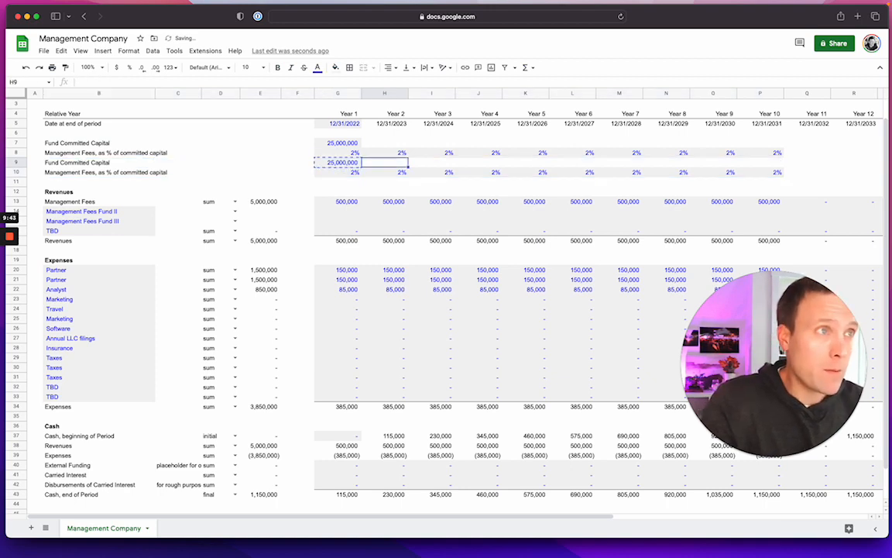
key(Left)
key(cmd+v)
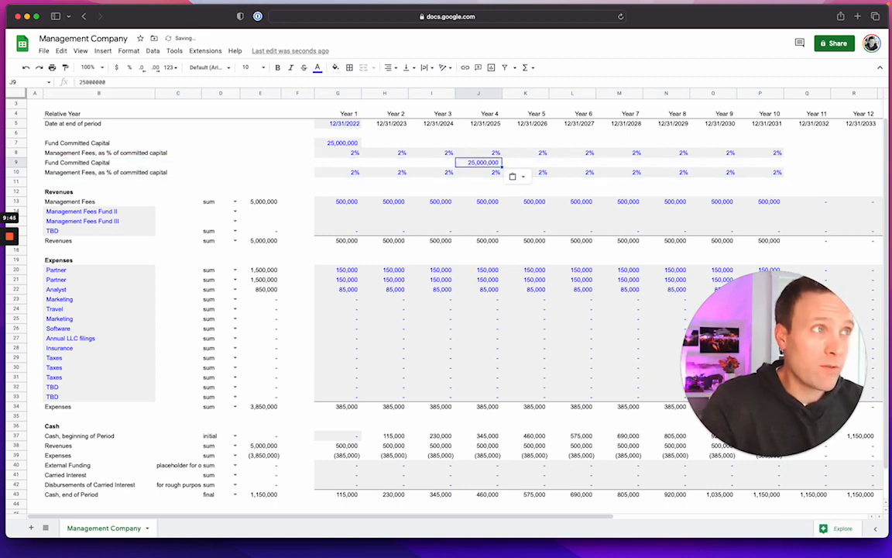
Move the second fund's 2% management fee rates for Years 1 to 3 in row 10 to Years 11 to 13.
key(Down)
key(Left)
key(Left)
key(Left)
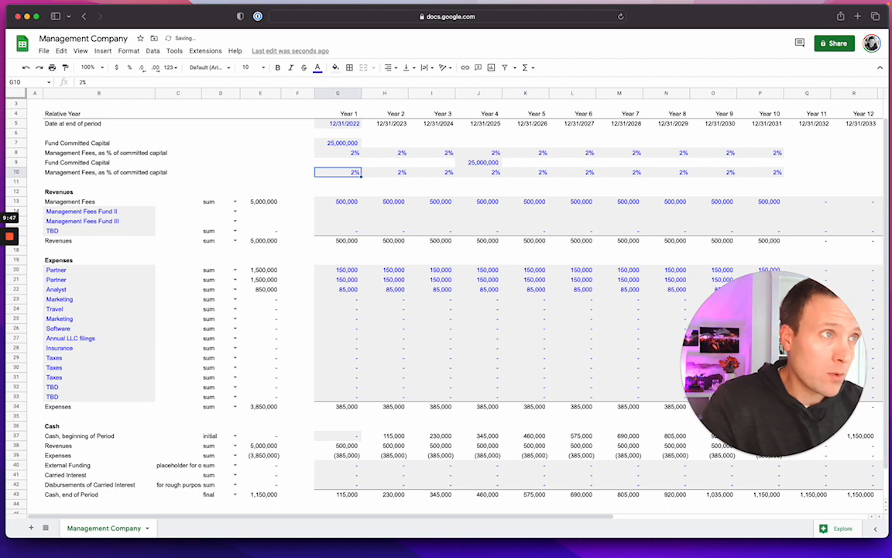
key(shift+Right)
key(shift+Right)
key(cmd+c)
key(Right)
key(Right)
key(Right)
key(Right)
key(Right)
key(Right)
key(Right)
key(Right)
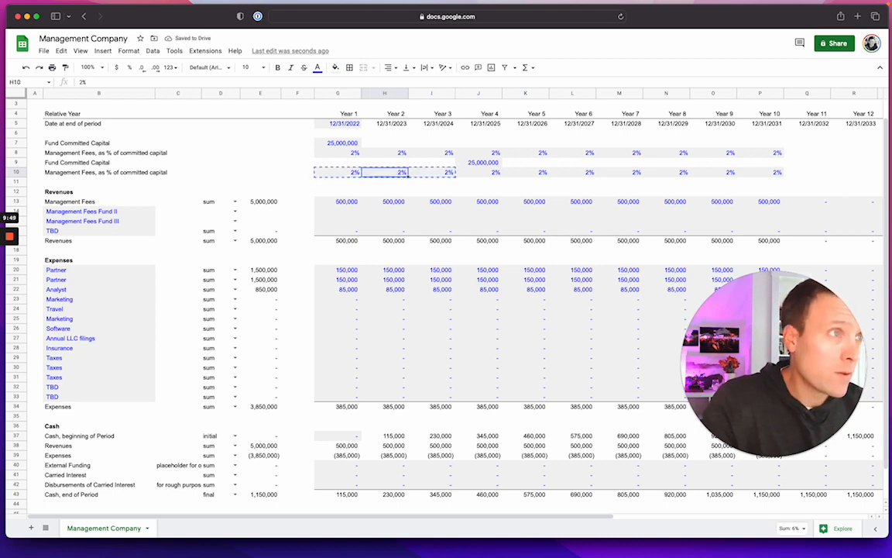
key(Right)
key(cmd+v)
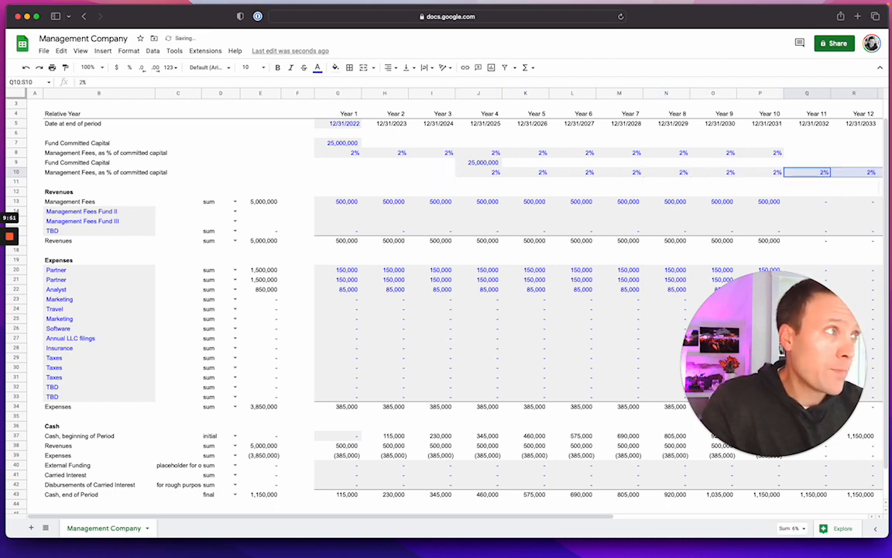
Enter the formula =G10*$J9 for Management Fees Fund II in Year 1, cell G14.
key(Left)
key(Left)
key(Left)
key(Left)
key(Left)
key(Left)
key(Down)
key(Down)
key(Down)
key(Down)
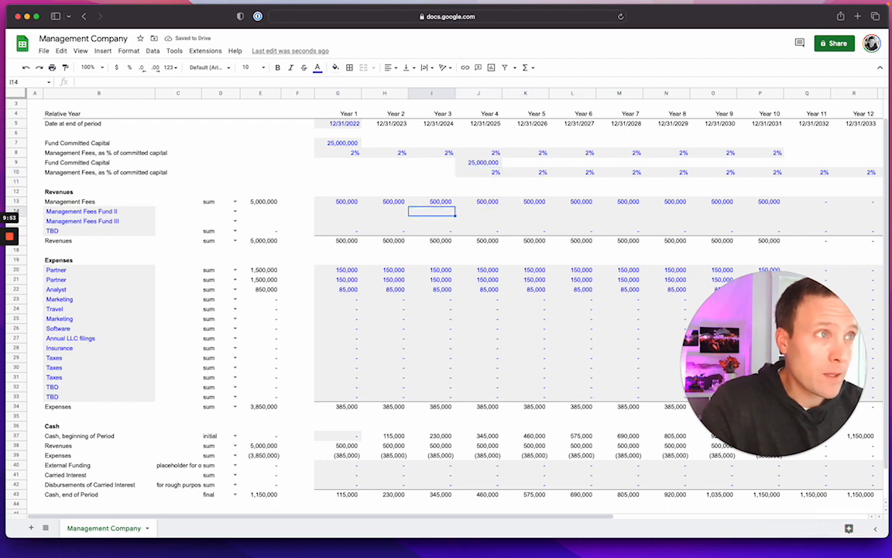
key(Left)
key(Left)
key(Left)
text(=)
key(Up)
key(Up)
key(Up)
key(Up)
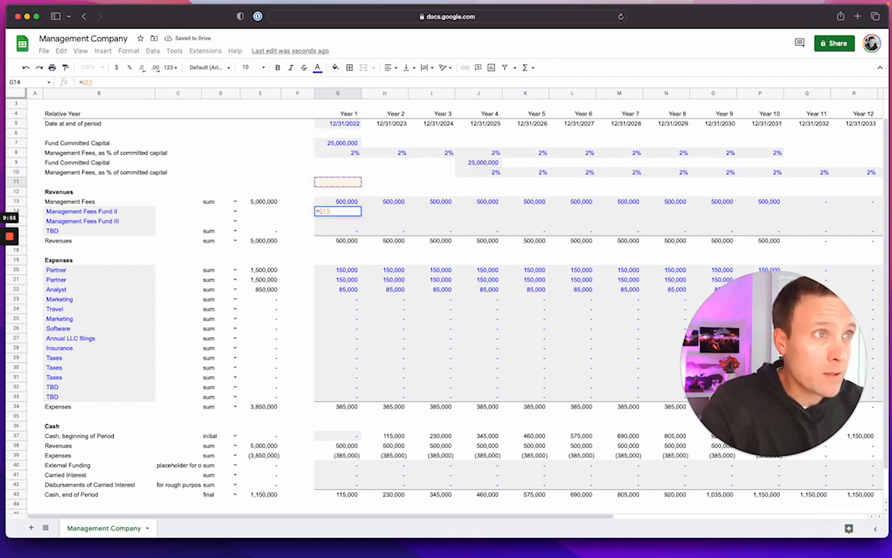
text(*)
key(Up)
key(Up)
key(Up)
key(Up)
key(Up)
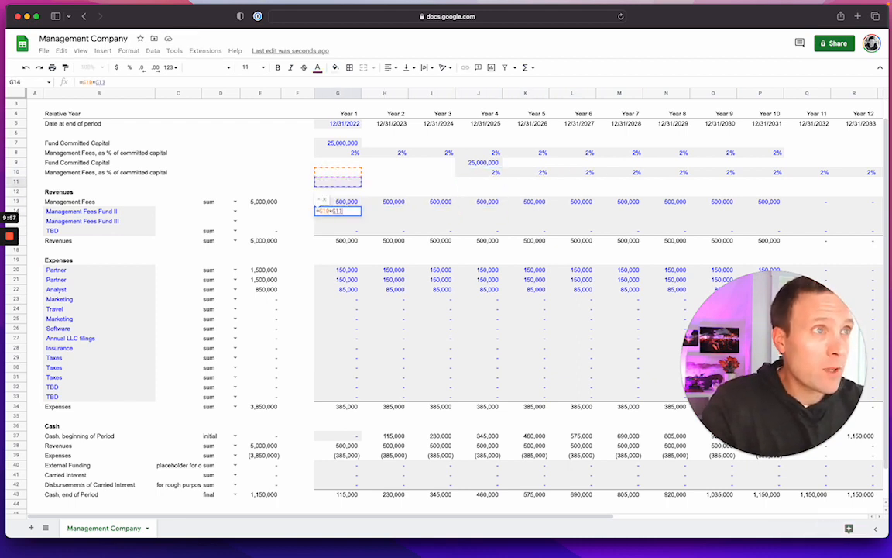
key(Right)
key(Right)
key(Right)
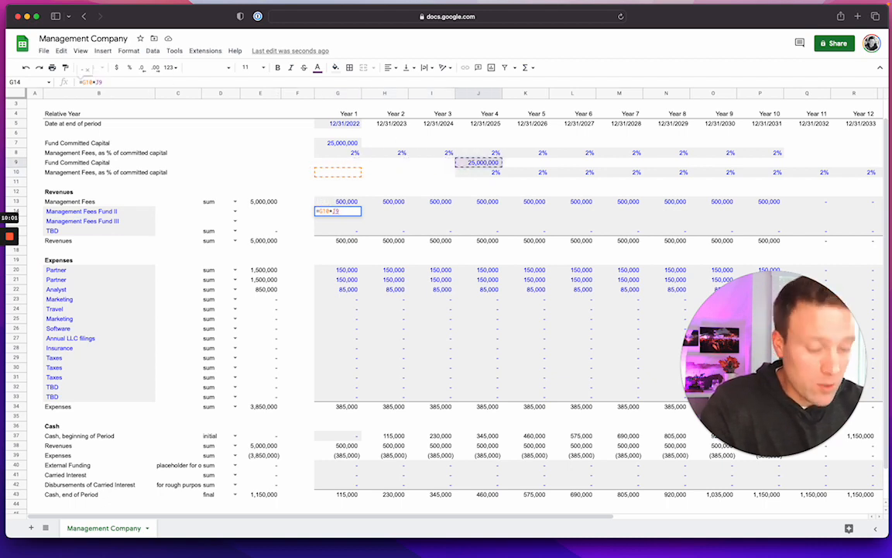
key(F4)
key(F4)
key(F4)
key(Return)
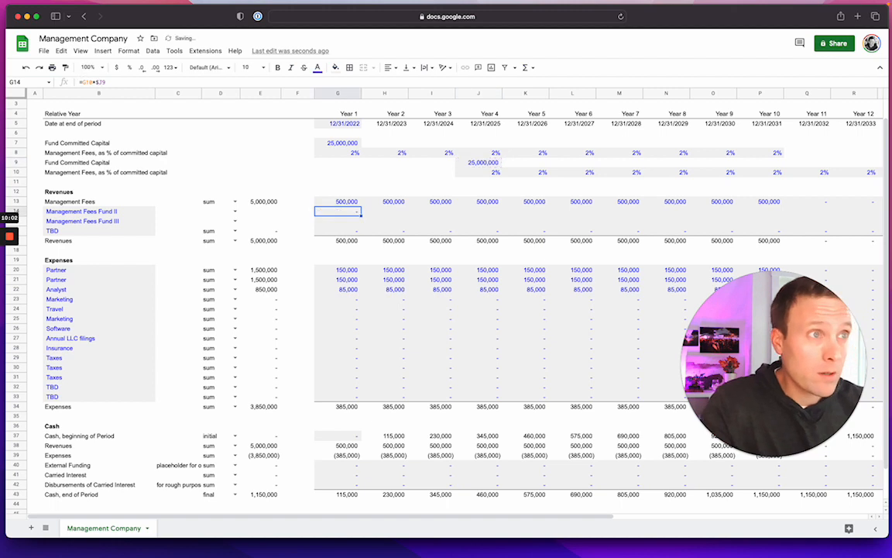
Copy the Management Fees Fund II formula across row 14 from Year 1 through Year 13.
key(shift+Right)
key(shift+Right)
key(shift+Right)
key(shift+Right)
key(shift+Right)
key(shift+Right)
key(shift+Right)
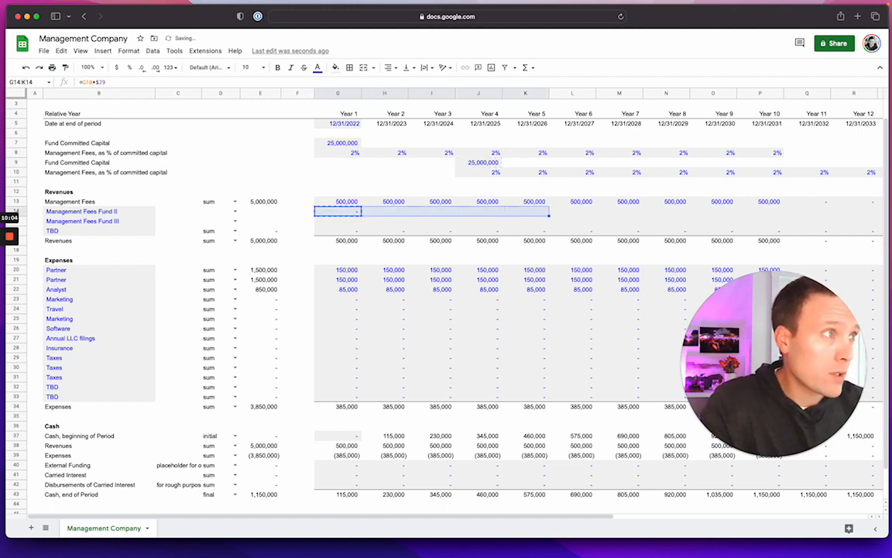
key(shift+Right)
key(shift+Right)
key(shift+Right)
key(shift+Right)
key(shift+Right)
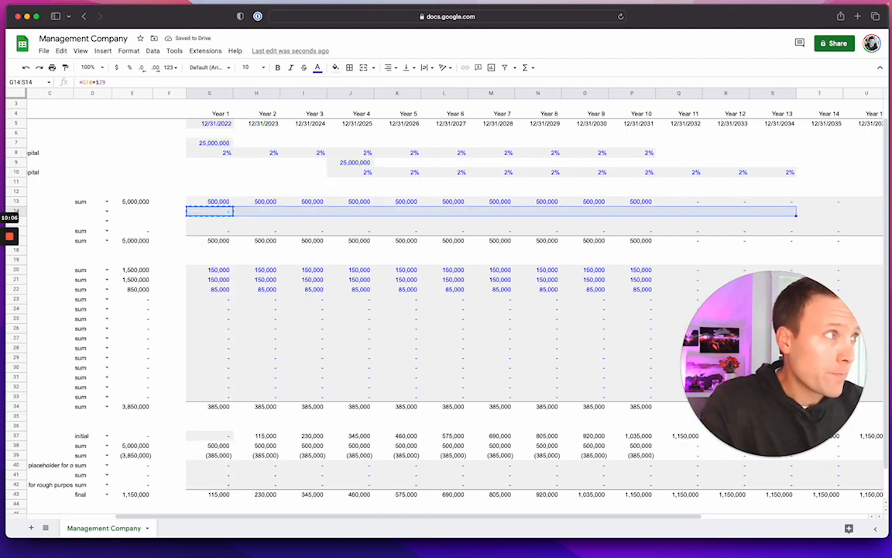
key(ctrl+v)
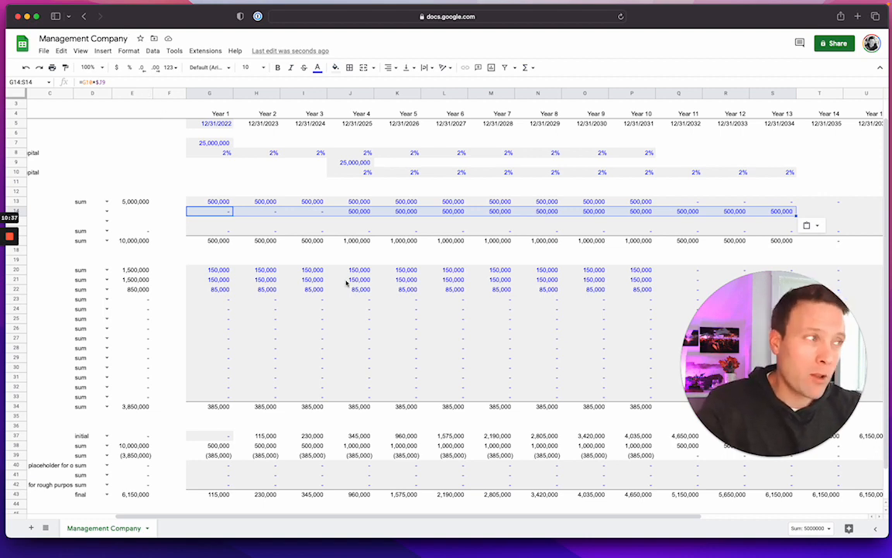
Highlight the end-of-period cash balances for Years 8 through 11 to review them.
click(552, 496)
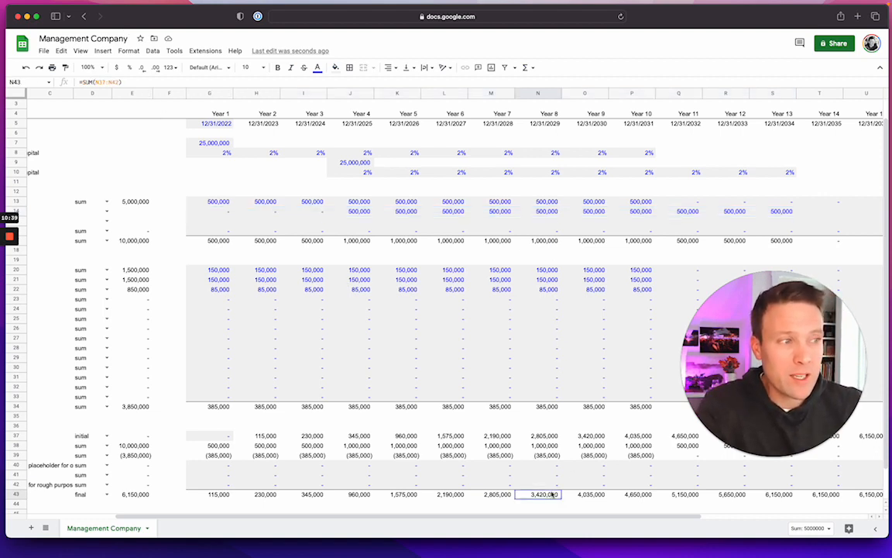
shift+click(683, 499)
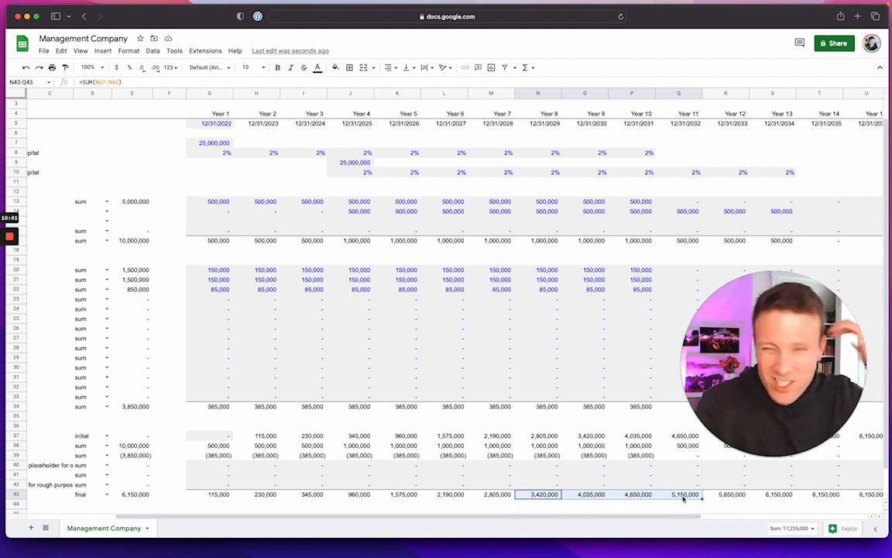